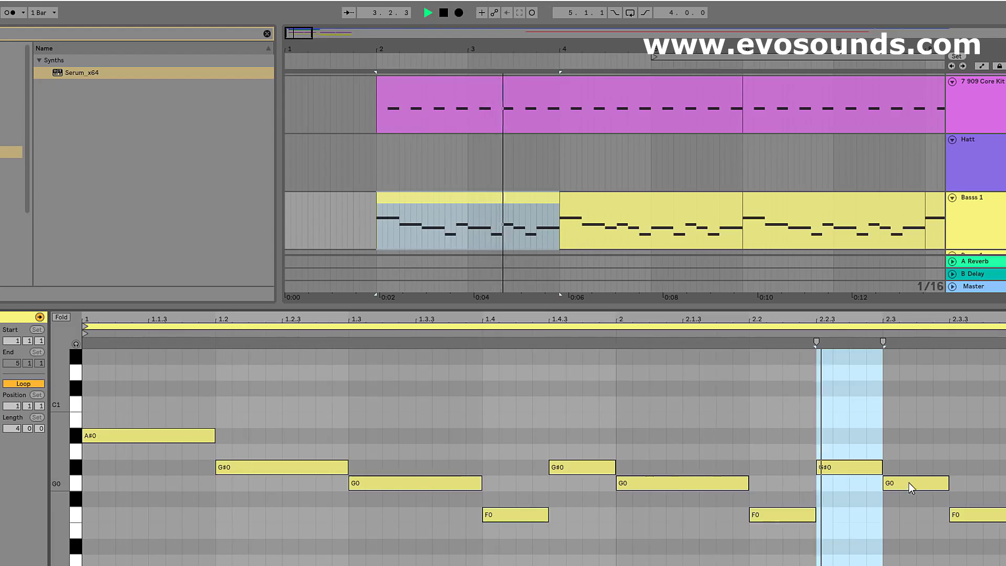
# Step: Stop playback and delete all the notes in the first Basss 1 clip
pyautogui.press('space')
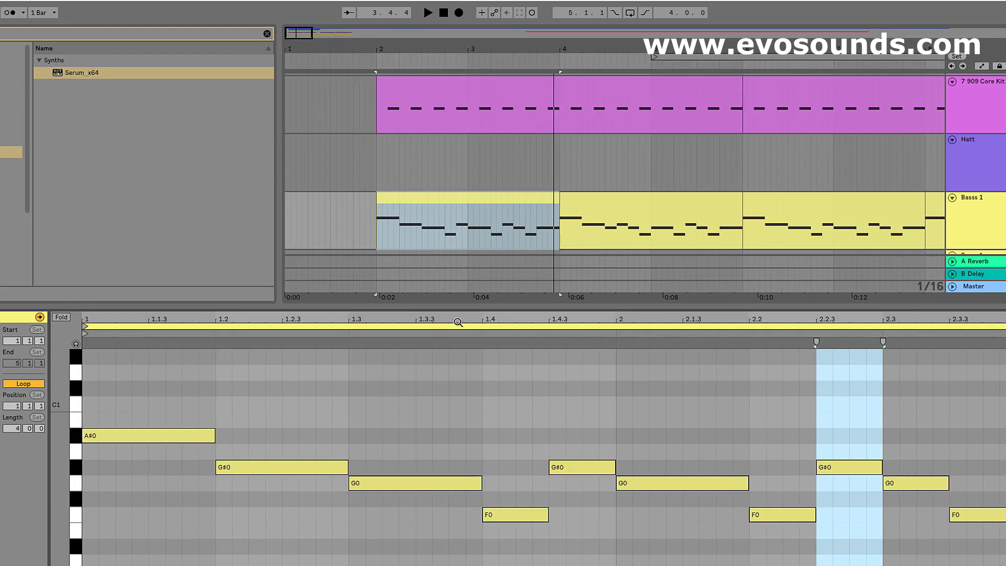
pyautogui.hotkey('ctrl', 'a')
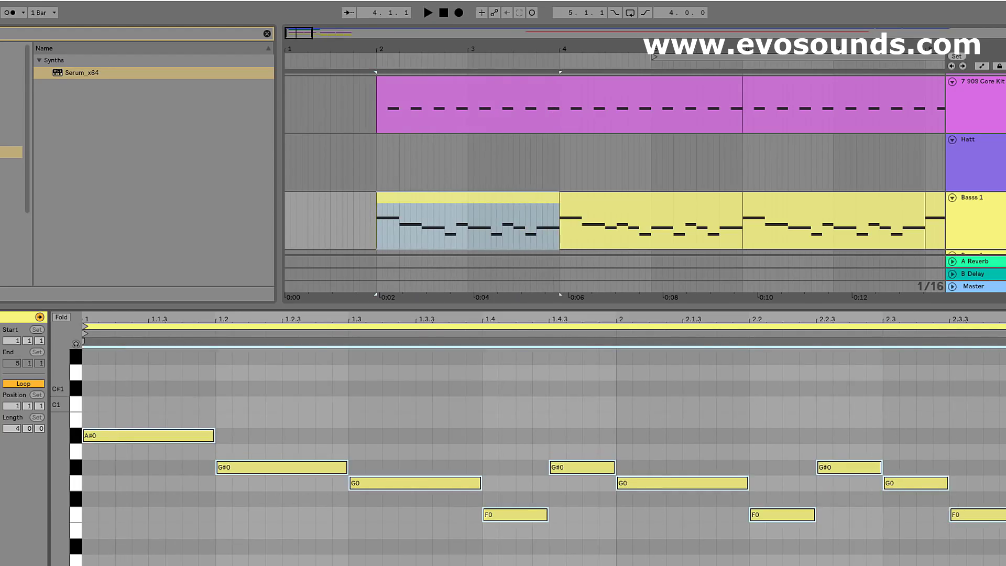
pyautogui.press('Delete')
# Step: Open LFOTool on the Basss 1 track, examine its volume curve, and close it
pyautogui.hotkey('shift', 'Tab')
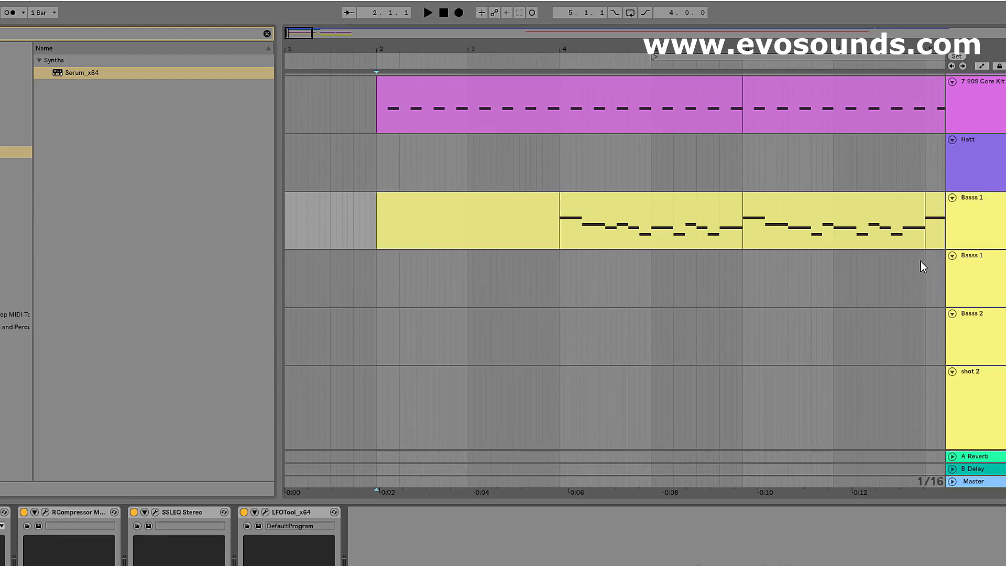
pyautogui.click(265, 512)
pyautogui.moveTo(447, 187); pyautogui.dragTo(441, 313)
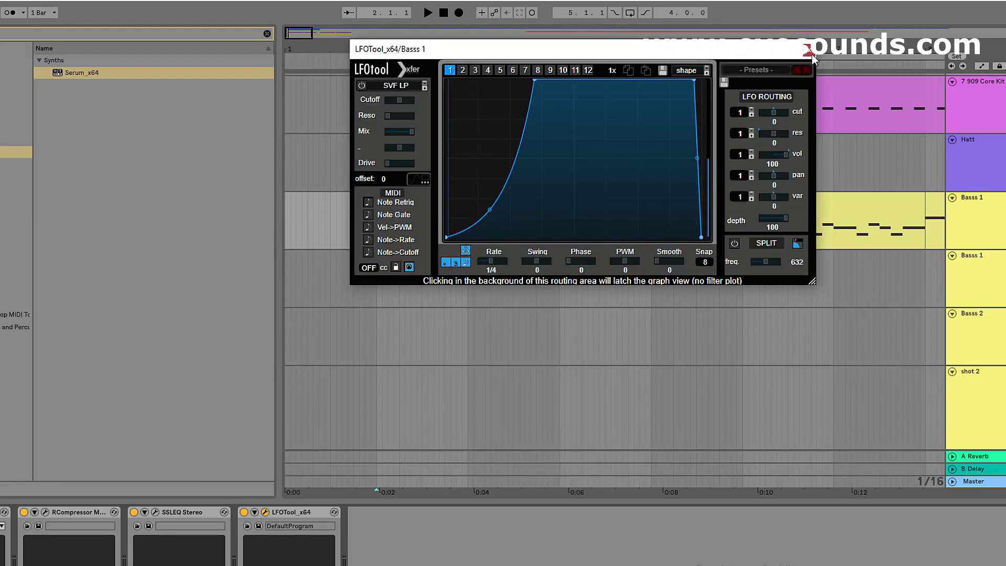
pyautogui.click(810, 54)
# Step: Open the emptied Basss 1 clip, draw a G0 note spanning 1.1.2 to 1.2, and play it
pyautogui.scroll(5, 471, 219)
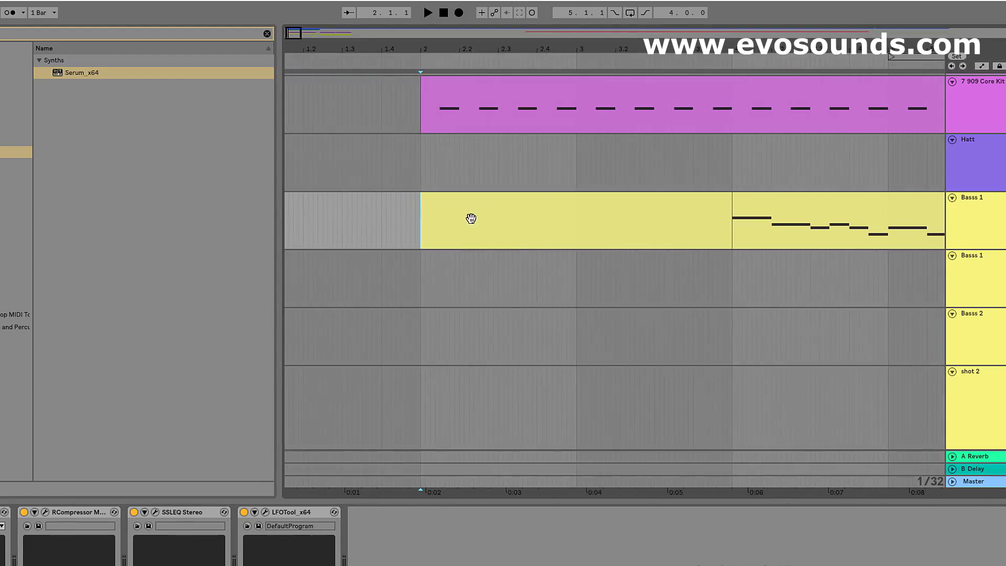
pyautogui.doubleClick(470, 218)
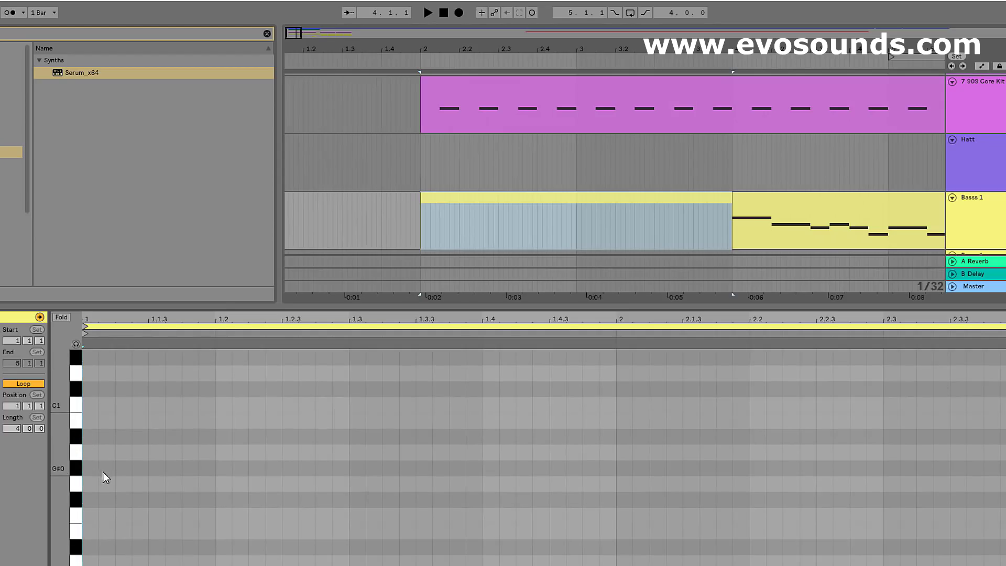
pyautogui.doubleClick(120, 482)
pyautogui.moveTo(131, 484); pyautogui.dragTo(159, 487)
pyautogui.press('space')
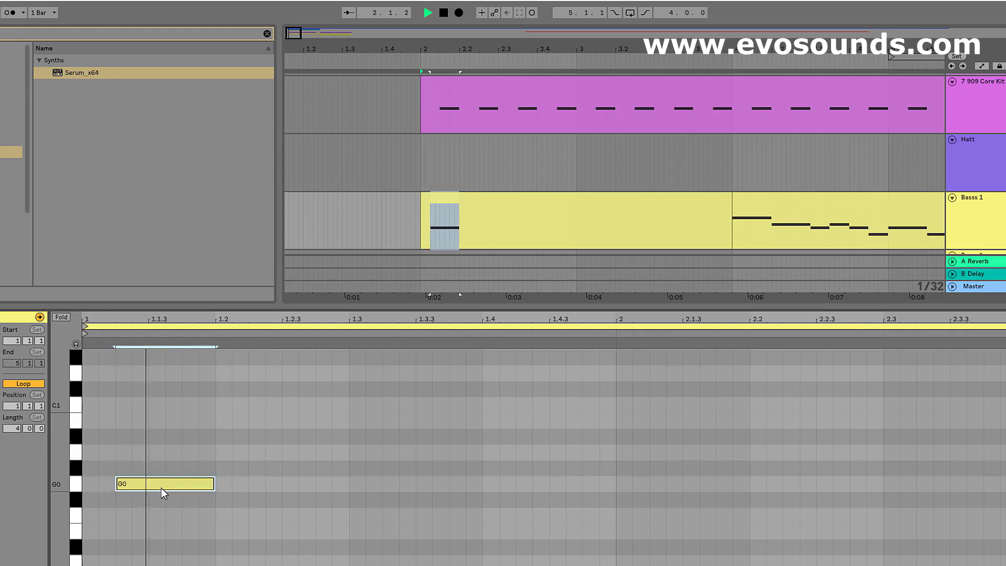
# Step: Compare the G0 note's placement at 1.1.2 and at the clip start, leaving it at the clip start
pyautogui.moveTo(177, 494); pyautogui.dragTo(141, 486)
pyautogui.press('space')
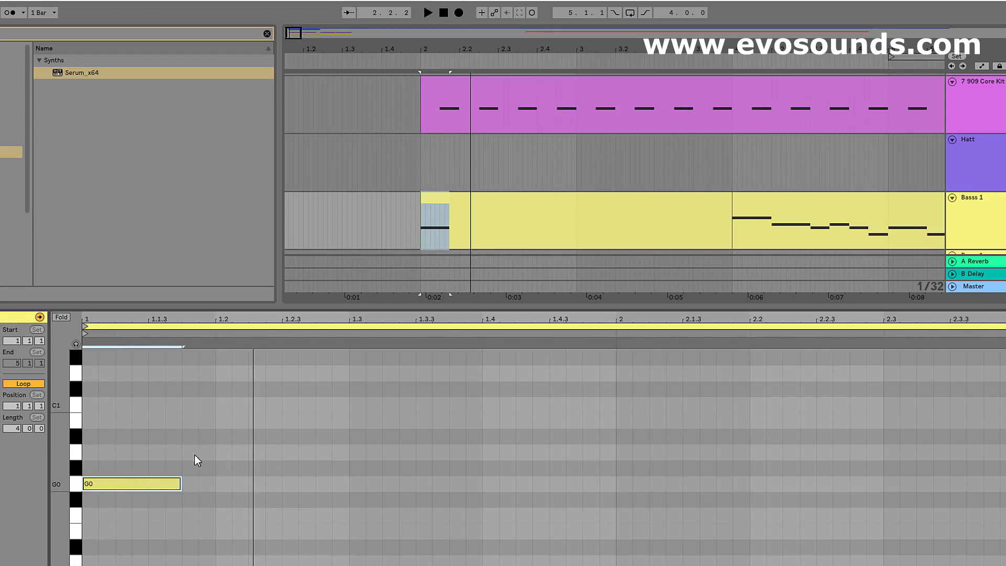
pyautogui.moveTo(150, 477); pyautogui.dragTo(181, 484)
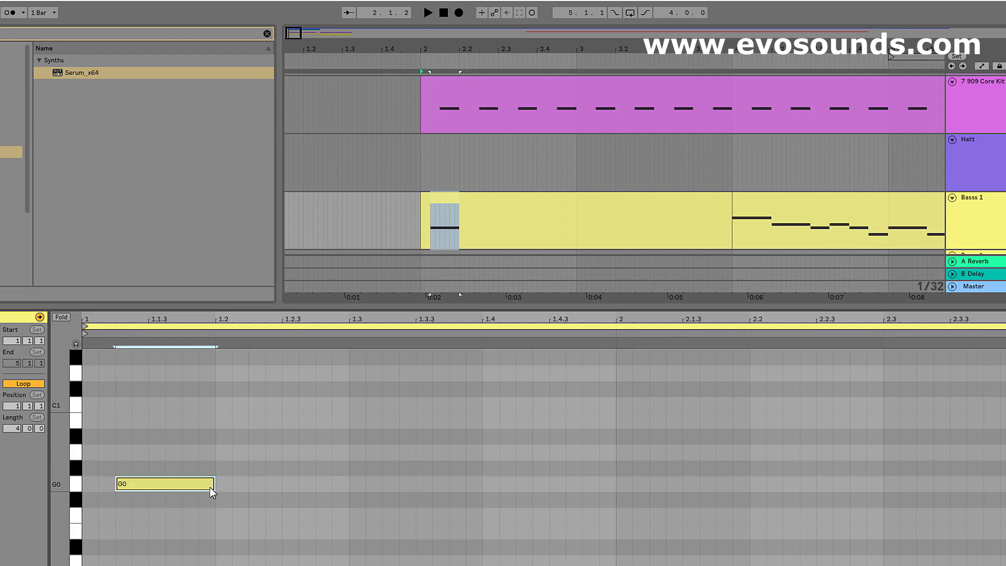
pyautogui.moveTo(209, 486); pyautogui.dragTo(184, 483)
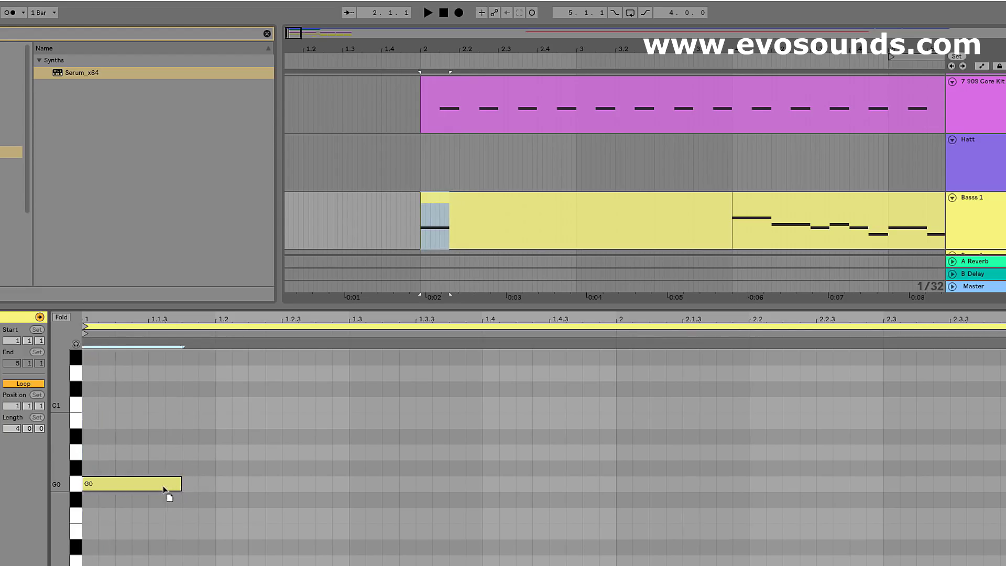
# Step: Duplicate the G0 note into a two-bar pattern with G#0 and A#0 variations, and loop playback over the clip
pyautogui.hotkey('ctrl', 'd')
pyautogui.press('space')
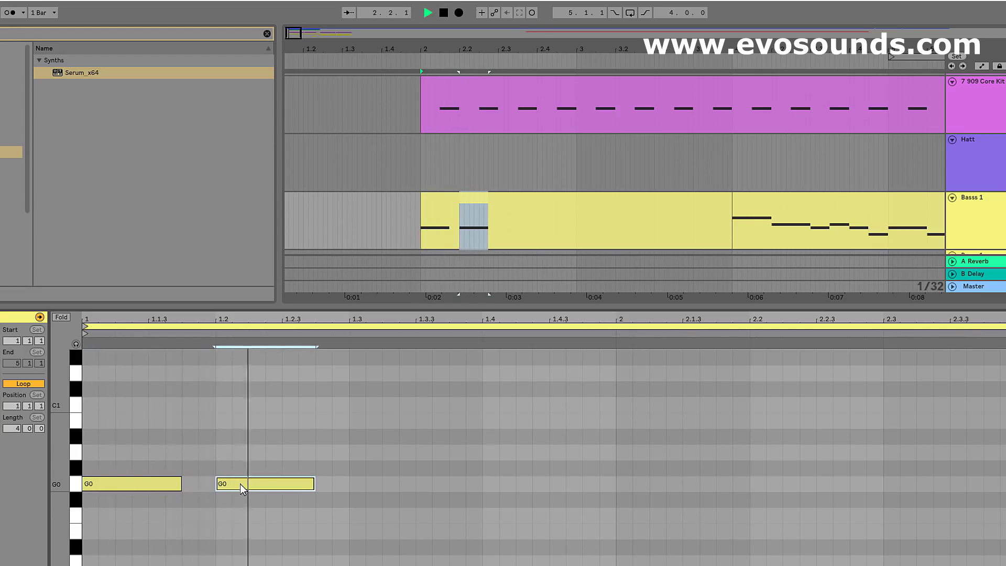
pyautogui.hotkey('ctrl', 'd')
pyautogui.press('Up')
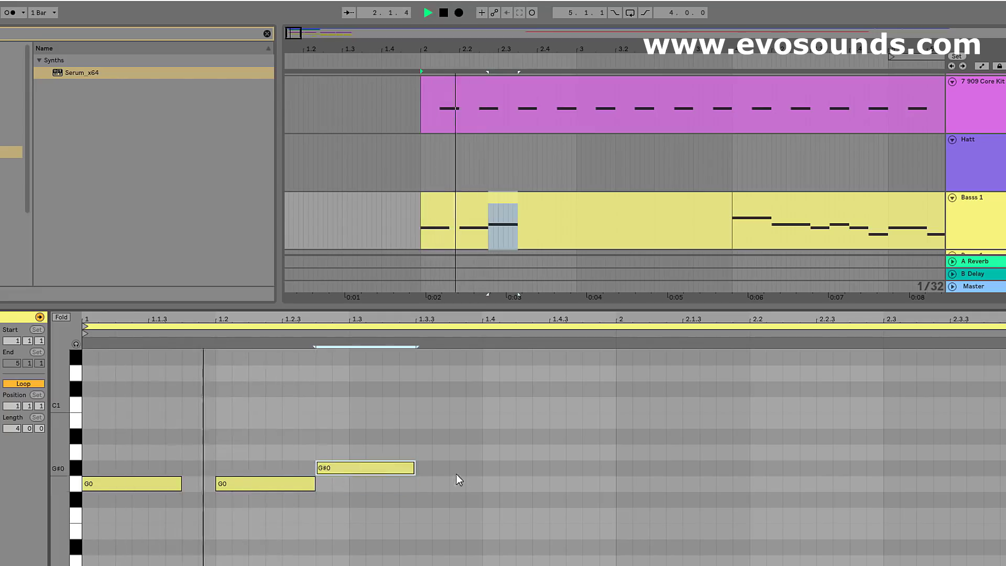
pyautogui.hotkey('ctrl', 'd')
pyautogui.press('Down')
pyautogui.click(342, 471)
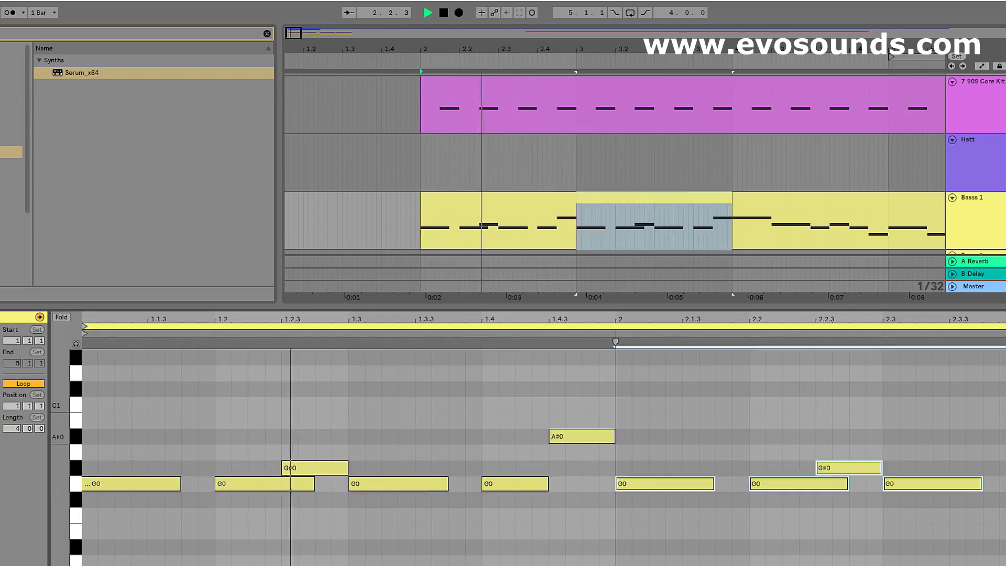
pyautogui.click(649, 204)
pyautogui.hotkey('ctrl', 'l')
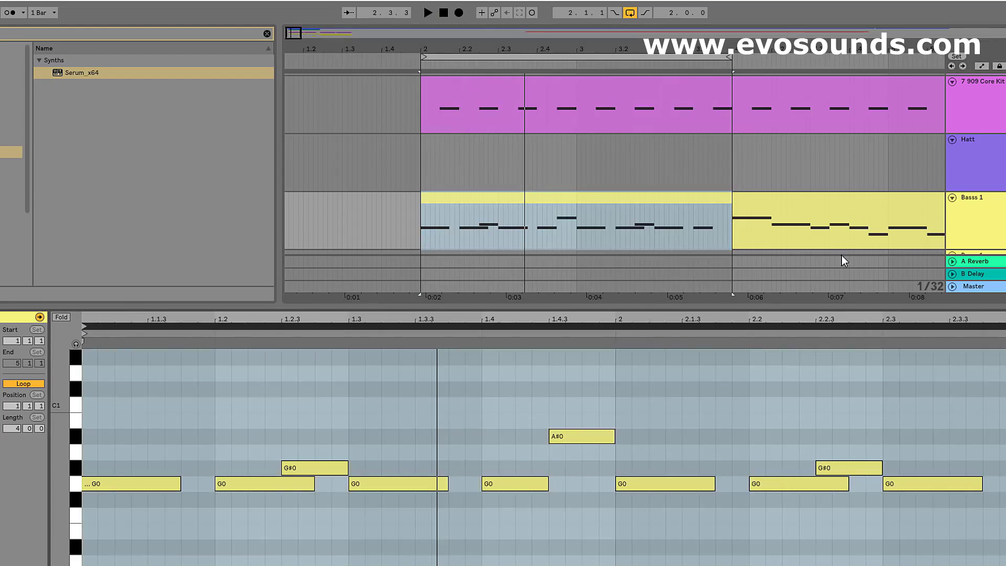
# Step: Move the top-left corner point of the Basss 1 LFOTool curve slightly right to lengthen the rise, and play the loop
pyautogui.click(972, 222)
pyautogui.click(265, 513)
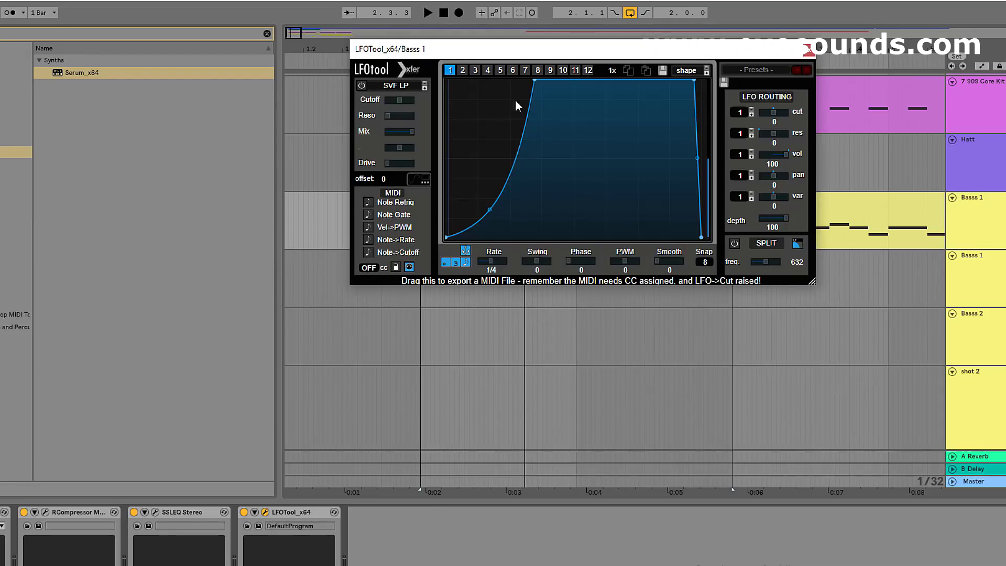
pyautogui.moveTo(536, 83); pyautogui.dragTo(553, 79)
pyautogui.press('space')
pyautogui.click(808, 50)
# Step: In the Basss 1 clip, shift the G0 notes starting bars 1 and 2 one sixteenth later and shorten their ends
pyautogui.doubleClick(451, 197)
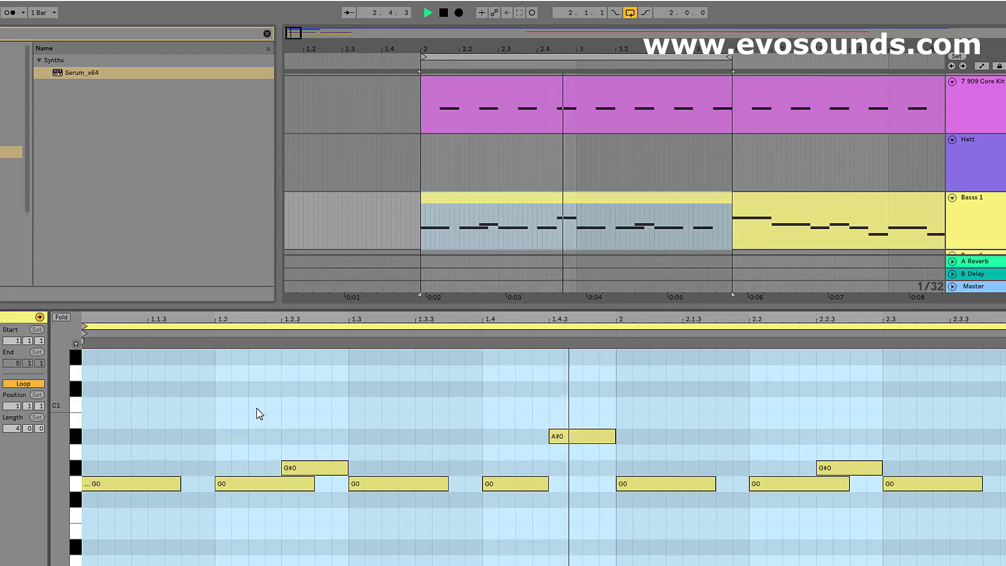
pyautogui.moveTo(161, 319); pyautogui.dragTo(147, 302)
pyautogui.press('space')
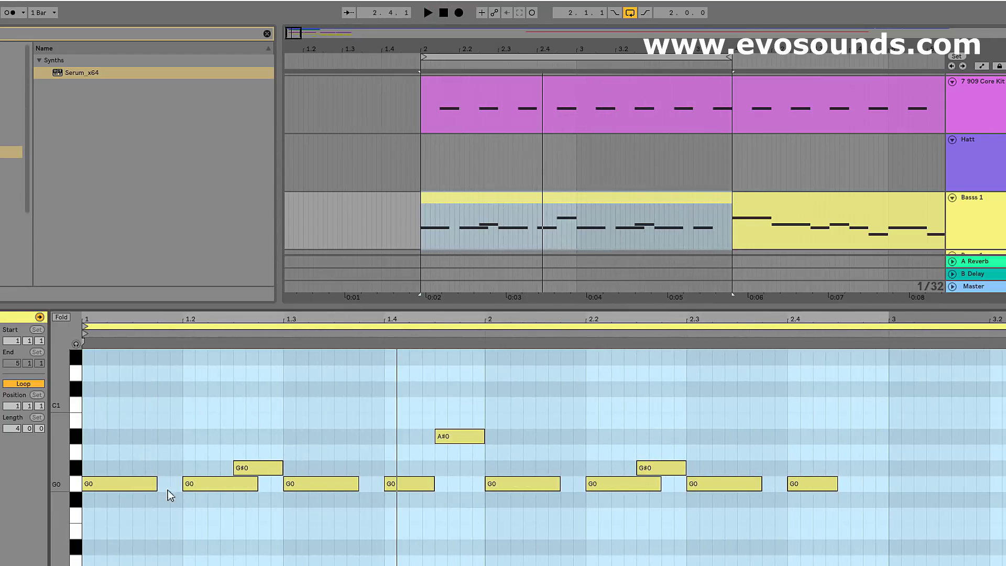
pyautogui.moveTo(107, 485); pyautogui.dragTo(128, 489)
pyautogui.press('space')
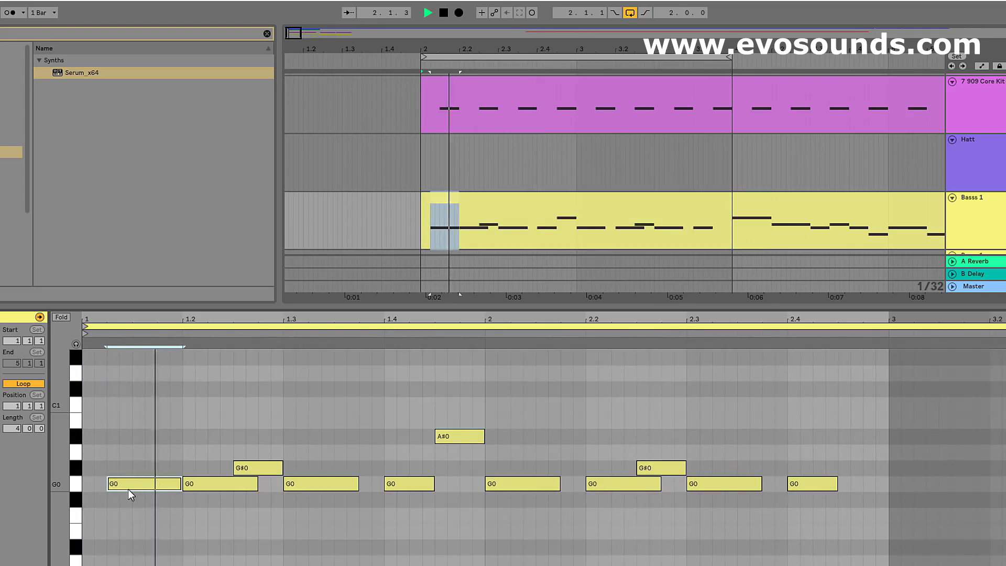
pyautogui.moveTo(180, 489); pyautogui.dragTo(167, 483)
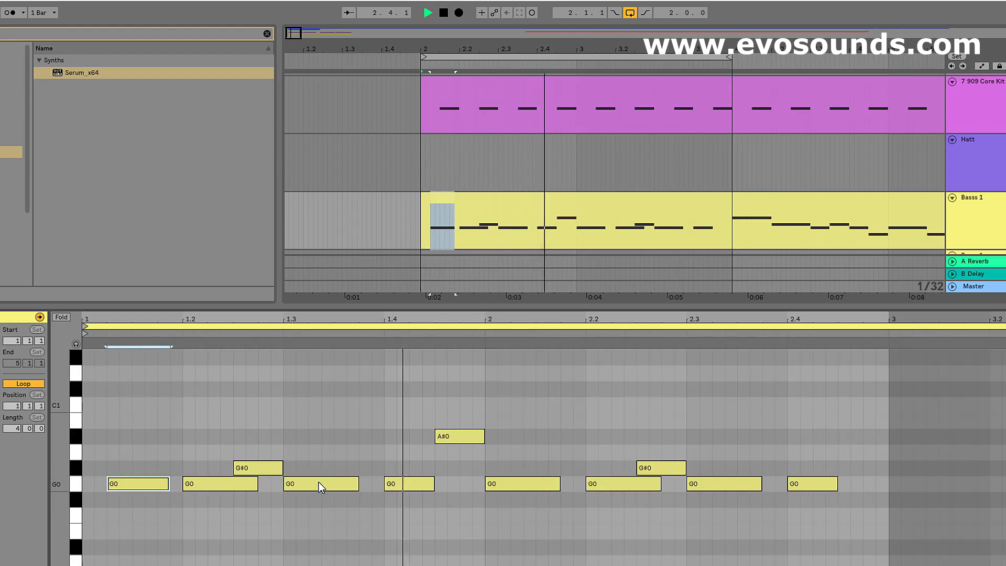
pyautogui.moveTo(535, 486)
pyautogui.mouseDown()
pyautogui.moveTo(579, 487)
pyautogui.moveTo(548, 487)
pyautogui.mouseUp()
# Step: Examine the gap before the first G0 note alongside the LFOTool curve, placing the plugin window clear of the clip
pyautogui.moveTo(105, 319); pyautogui.dragTo(112, 361)
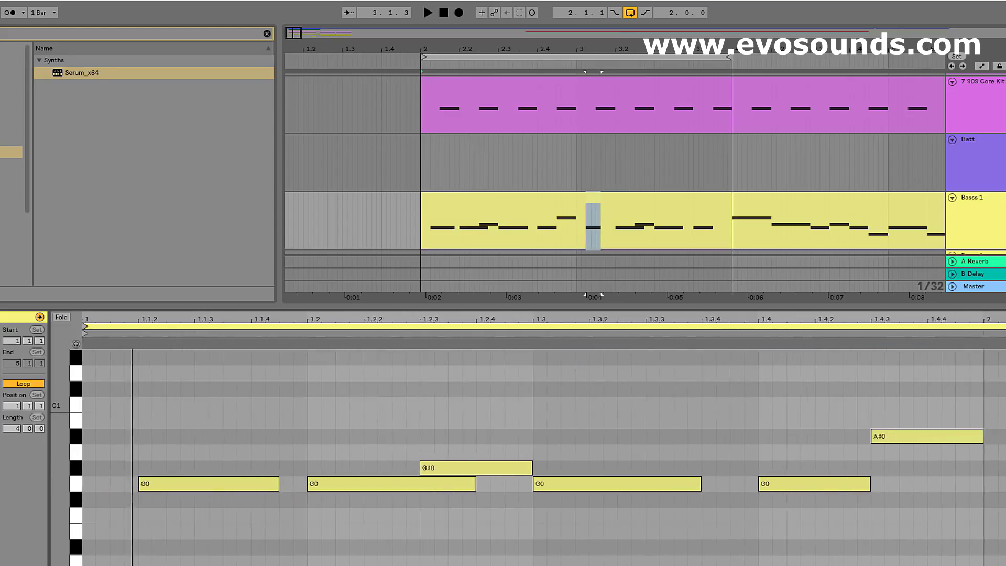
pyautogui.moveTo(85, 489); pyautogui.dragTo(151, 345)
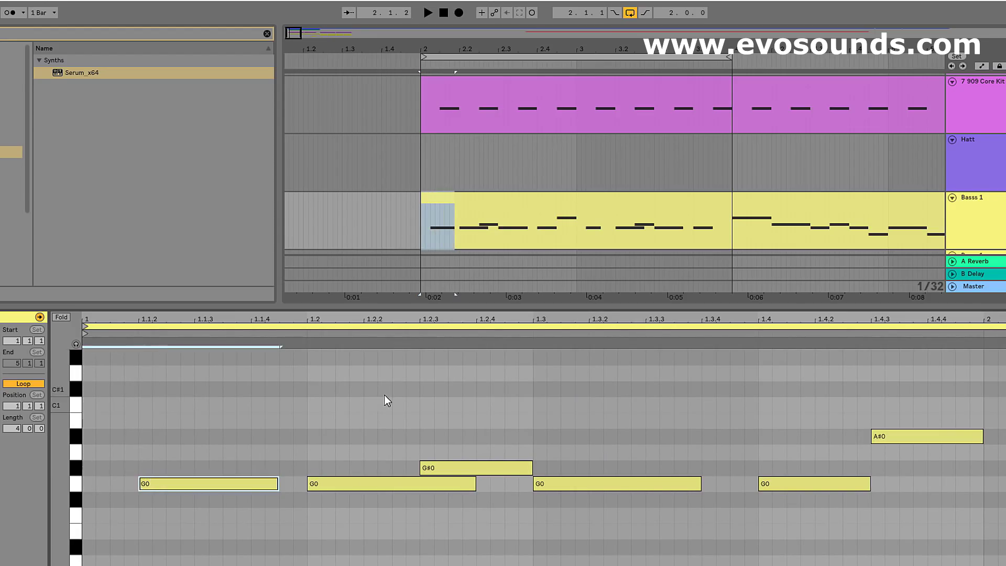
pyautogui.click(987, 224)
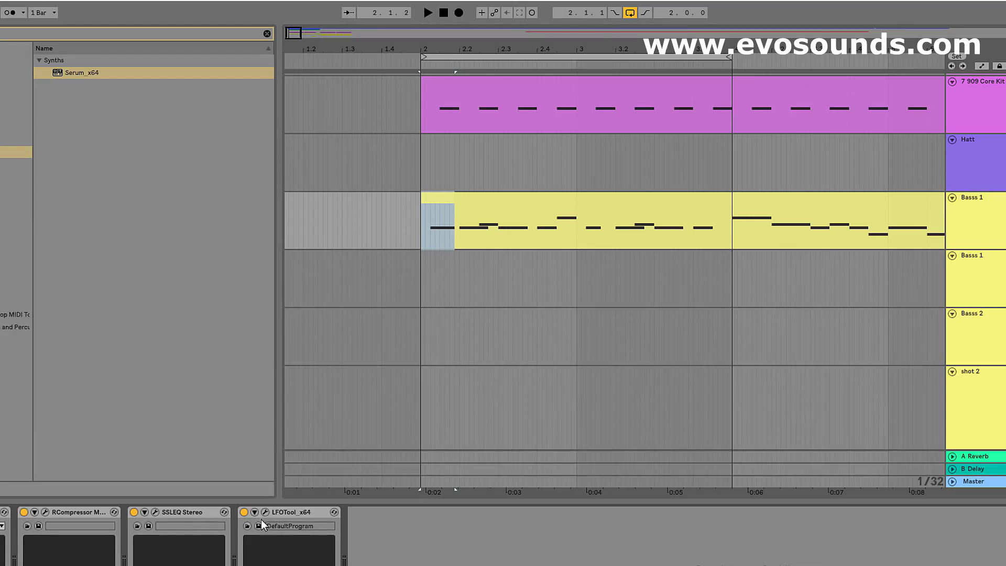
pyautogui.click(265, 513)
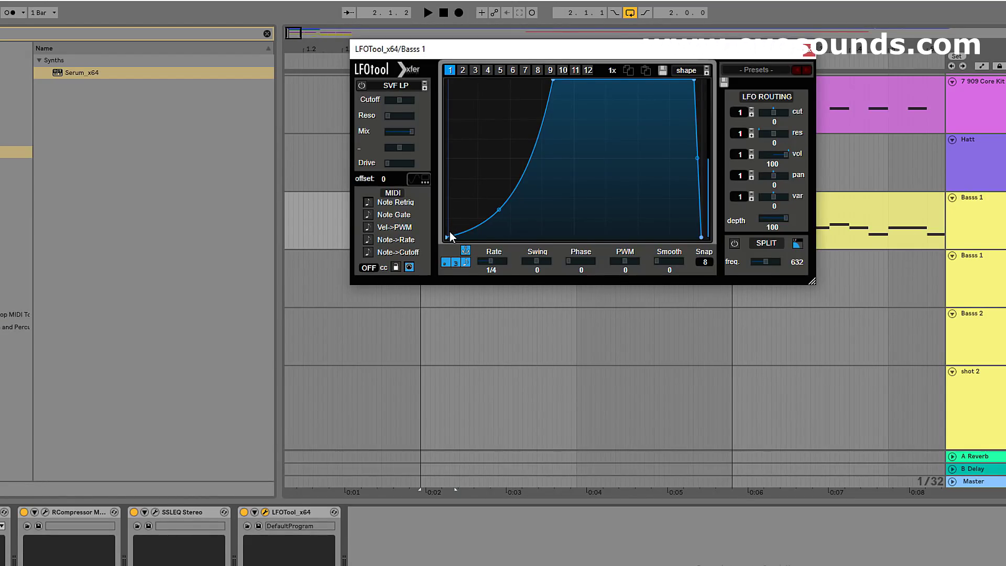
pyautogui.moveTo(449, 236)
pyautogui.mouseDown()
pyautogui.moveTo(458, 166)
pyautogui.moveTo(457, 238)
pyautogui.mouseUp()
pyautogui.moveTo(294, 33); pyautogui.dragTo(296, 53)
pyautogui.moveTo(450, 47); pyautogui.dragTo(623, 95)
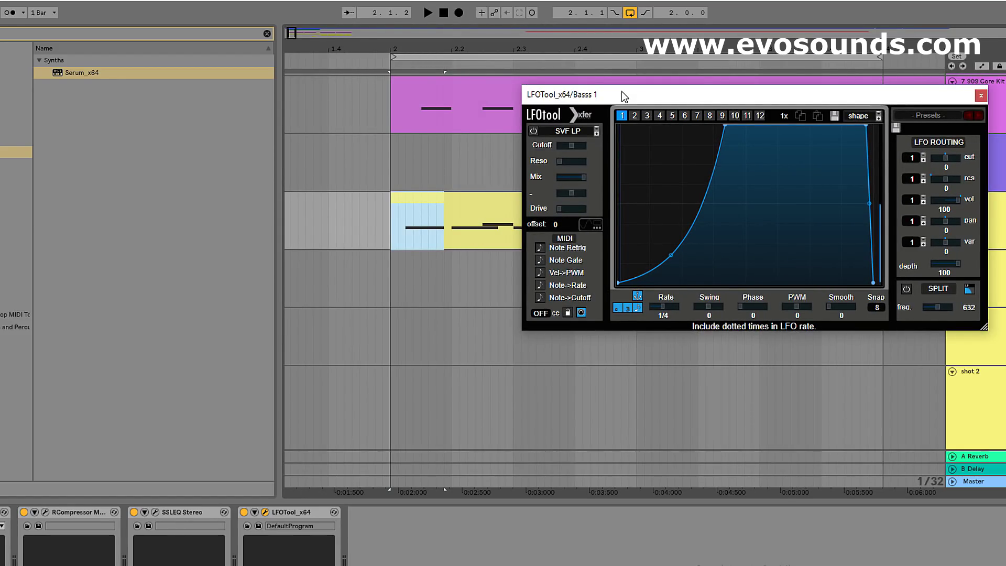
# Step: Try nudging the first G0 note slightly later in the clip, undo it, and listen to the loop
pyautogui.doubleClick(408, 202)
pyautogui.moveTo(155, 478); pyautogui.dragTo(156, 479)
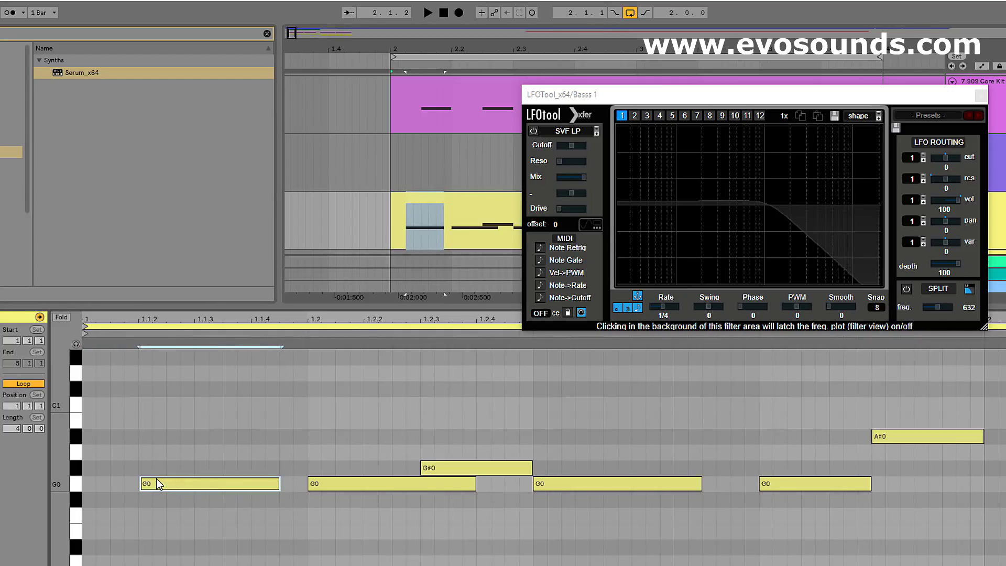
pyautogui.hotkey('ctrl', 'z')
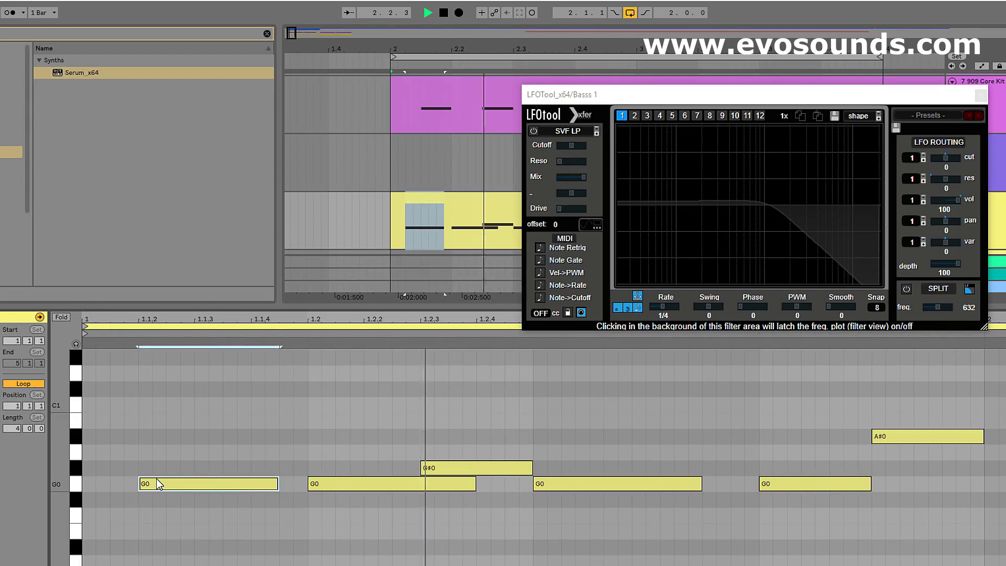
pyautogui.moveTo(157, 479)
pyautogui.mouseDown()
pyautogui.moveTo(93, 483)
pyautogui.moveTo(156, 479)
pyautogui.mouseUp()
pyautogui.press('space')
# Step: Audition different lengths for the first G0 note, setting its end at 1.1.4
pyautogui.moveTo(278, 485); pyautogui.dragTo(194, 488)
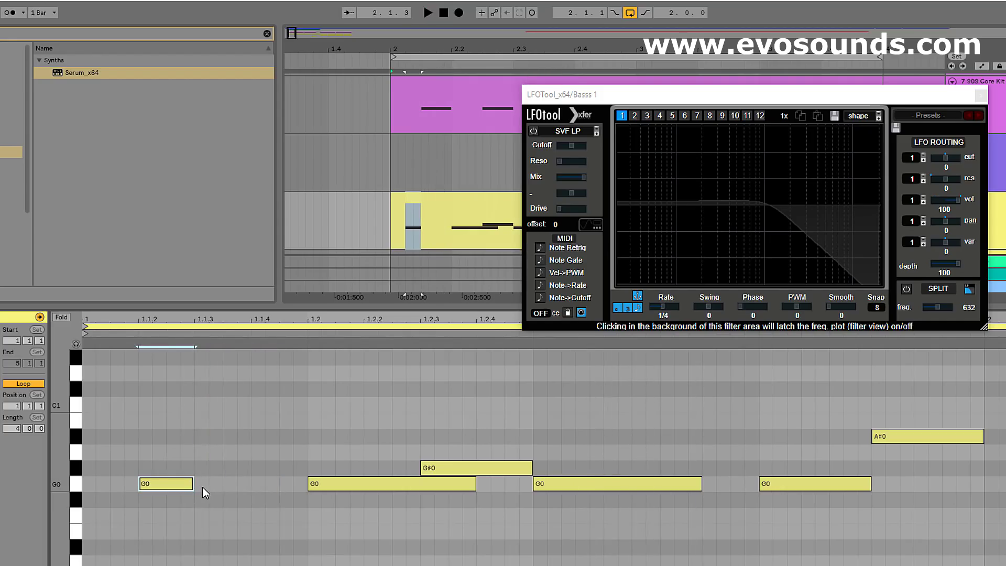
pyautogui.press('space')
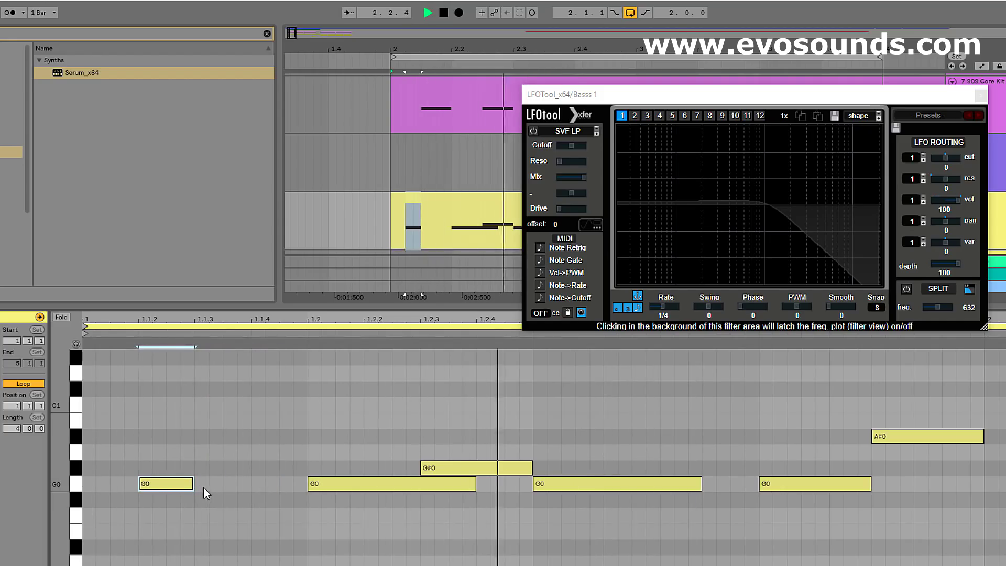
pyautogui.moveTo(194, 485); pyautogui.dragTo(248, 487)
pyautogui.press('space')
pyautogui.press('space')
pyautogui.moveTo(183, 484)
pyautogui.mouseDown()
pyautogui.moveTo(228, 477)
pyautogui.moveTo(190, 465)
pyautogui.moveTo(177, 483)
pyautogui.mouseUp()
pyautogui.press('space')
pyautogui.press('space')
pyautogui.press('space')
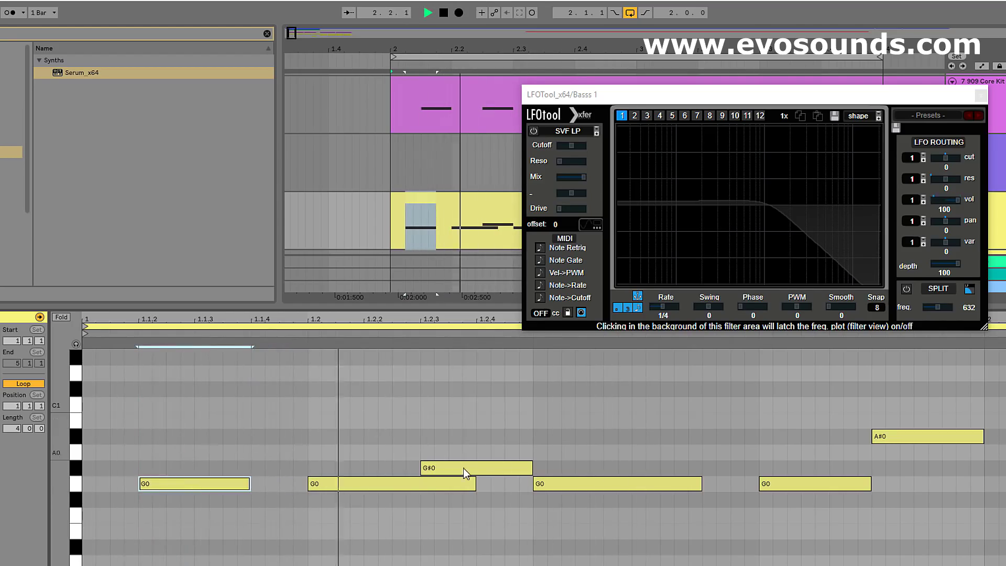
# Step: Move the G0 note at 1.3 to 1.3.2, shorten its end to midway between 1.3.3 and 1.3.4, and close LFOTool
pyautogui.moveTo(556, 485); pyautogui.dragTo(606, 482)
pyautogui.press('space')
pyautogui.press('space')
pyautogui.moveTo(743, 486); pyautogui.dragTo(623, 483)
pyautogui.click(979, 95)
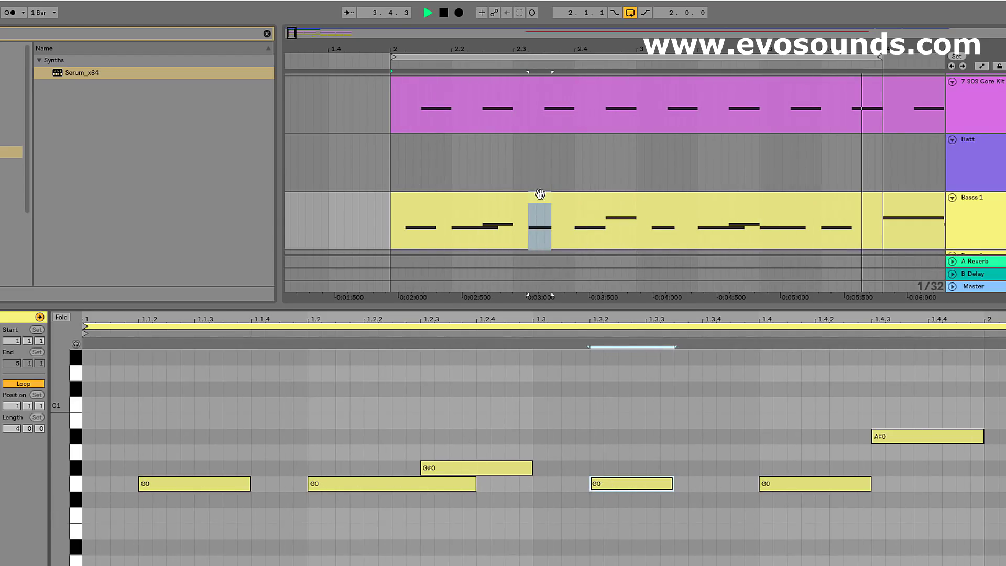
# Step: Stop playback, move the shortened G0 note back to 1.3, and reopen the Basss 1 clip for editing
pyautogui.press('space')
pyautogui.moveTo(617, 484); pyautogui.dragTo(564, 481)
pyautogui.click(967, 210)
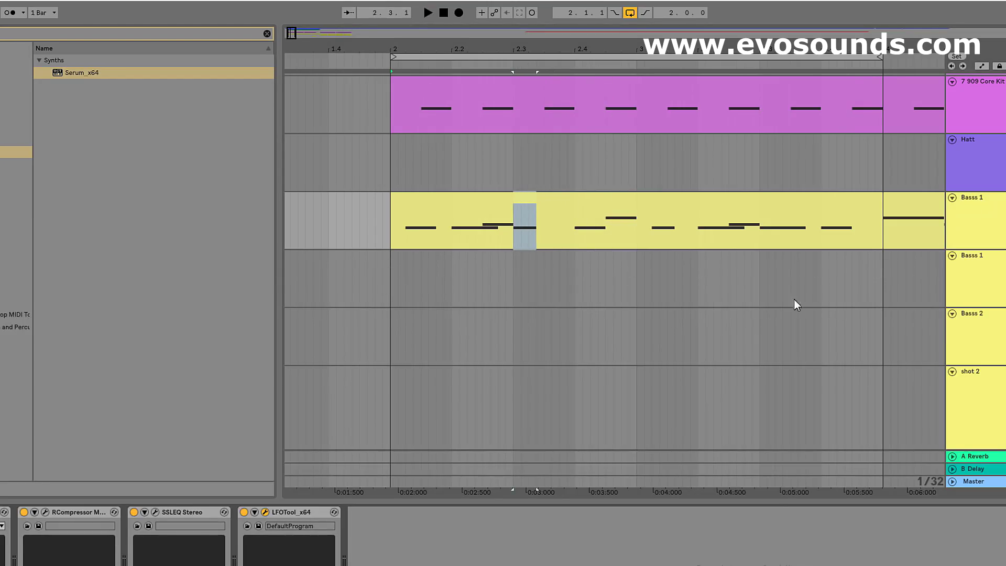
pyautogui.doubleClick(488, 201)
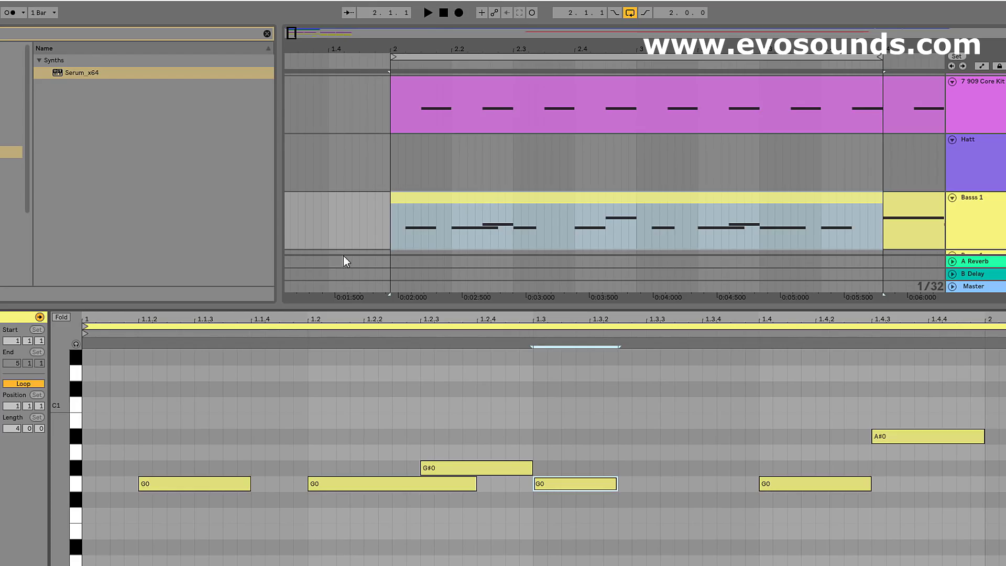
pyautogui.click(163, 487)
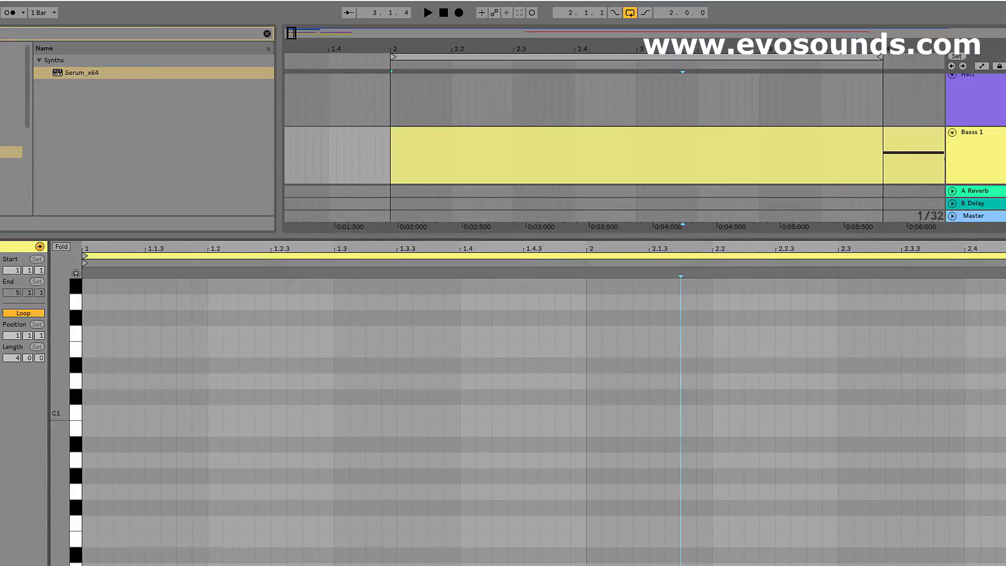
# Step: Draw a G0 note at the start of the emptied Basss 1 clip and extend it to 1.1.3
pyautogui.click(833, 406)
pyautogui.doubleClick(90, 495)
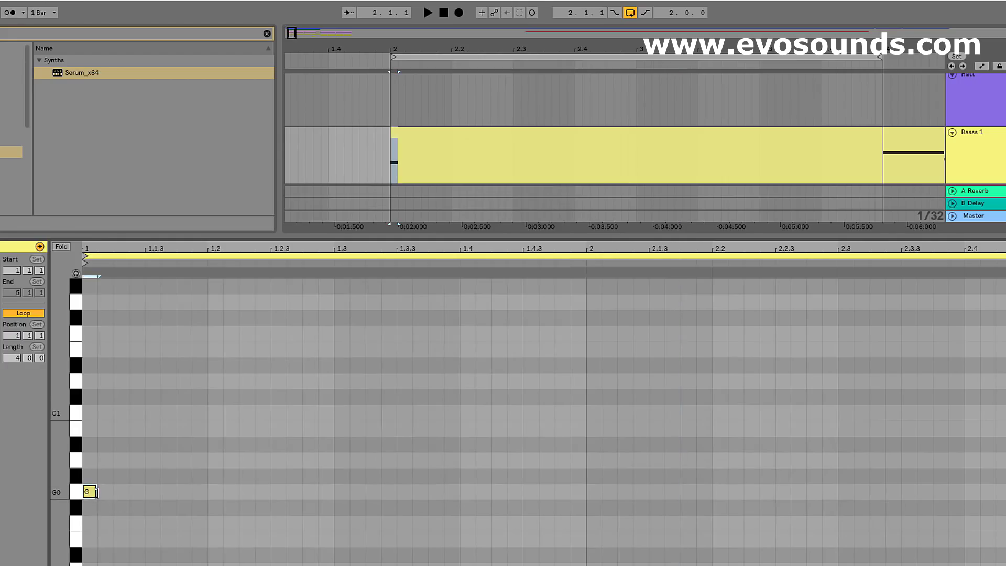
pyautogui.moveTo(95, 493); pyautogui.dragTo(139, 492)
# Step: Duplicate the eighth-note G0 end to end eight times, up to 2.1.3
pyautogui.hotkey('ctrl', 'd')
pyautogui.hotkey('ctrl', 'd')
pyautogui.hotkey('ctrl', 'd')
pyautogui.hotkey('ctrl', 'd')
pyautogui.hotkey('ctrl', 'd')
pyautogui.hotkey('ctrl', 'd')
pyautogui.hotkey('ctrl', 'd')
pyautogui.hotkey('ctrl', 'd')
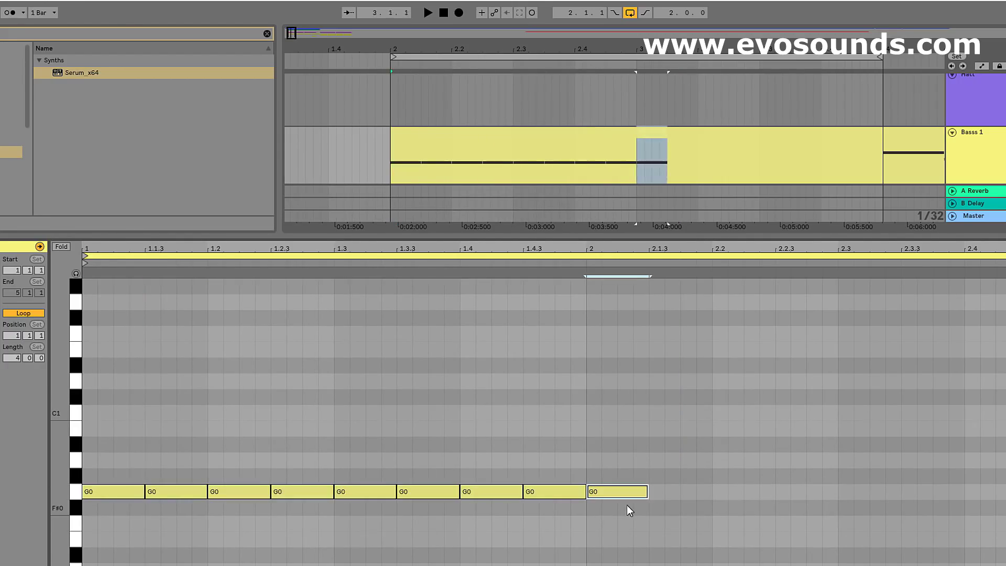
# Step: Fill the rest of the two-bar Basss 1 clip with duplicated eighth-note G0s, audition the pattern and select all notes
pyautogui.hotkey('ctrl', 'd')
pyautogui.press('space')
pyautogui.hotkey('ctrl', 'd')
pyautogui.hotkey('ctrl', 'd')
pyautogui.hotkey('ctrl', 'd')
pyautogui.hotkey('ctrl', 'd')
pyautogui.hotkey('ctrl', 'd')
pyautogui.hotkey('ctrl', 'd')
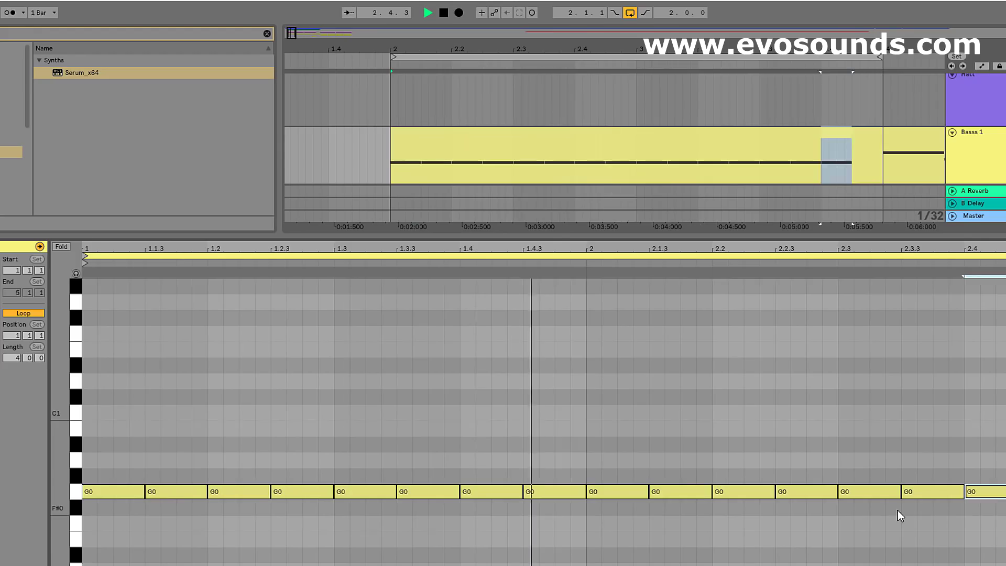
pyautogui.press('space')
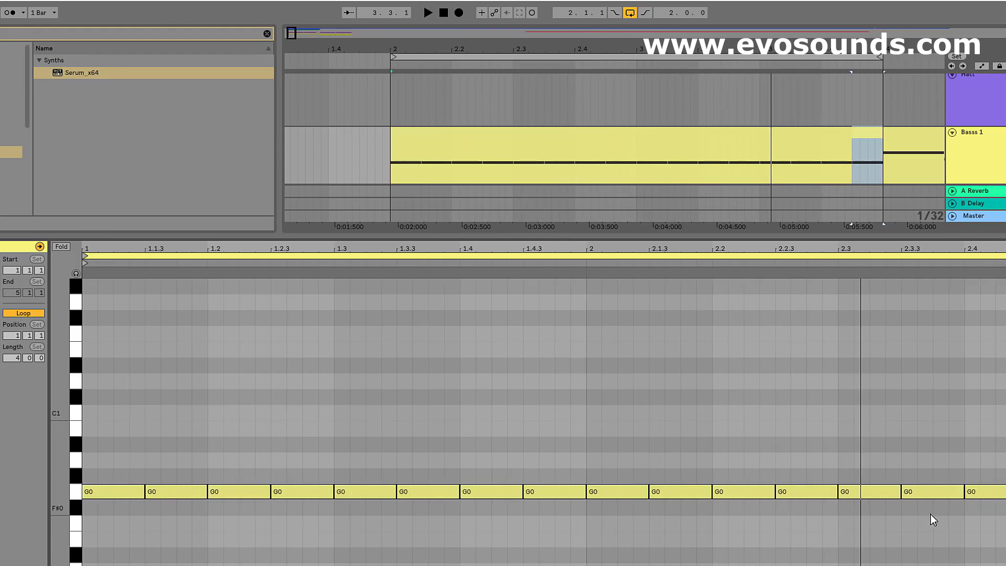
pyautogui.hotkey('ctrl', 'a')
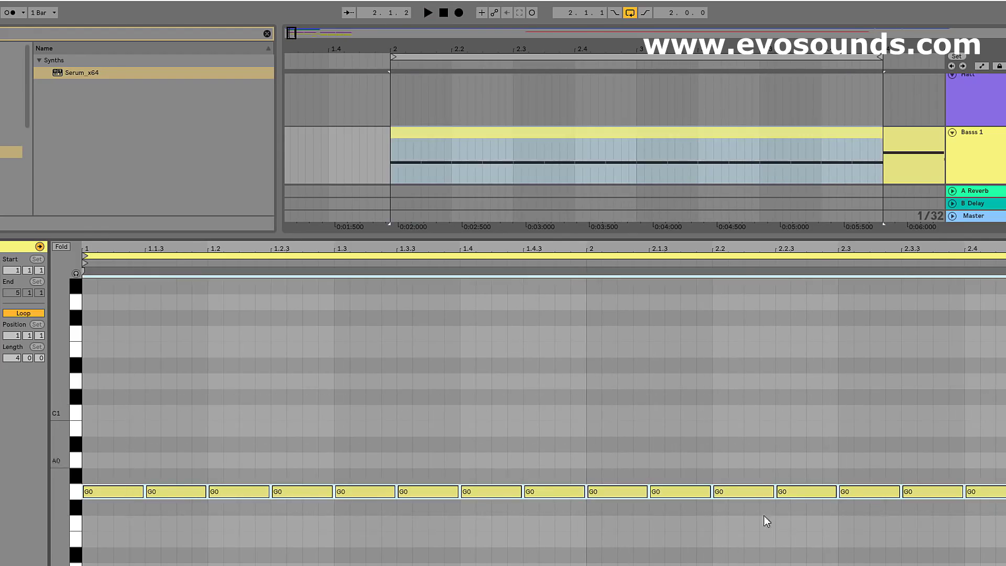
# Step: Shorten the G0 note at 1.1.3 to end at 1.1.4 and audition the pattern
pyautogui.click(205, 491)
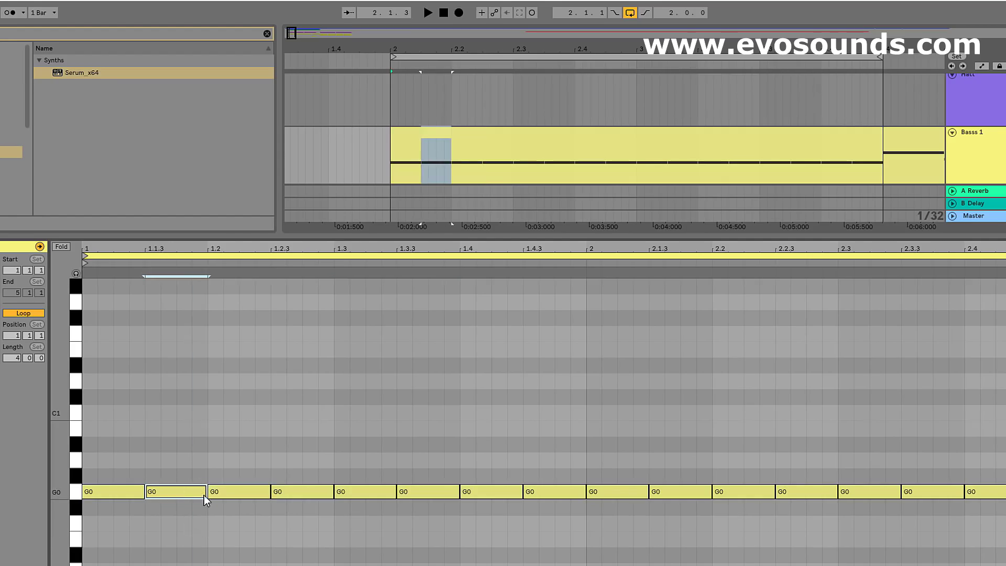
pyautogui.moveTo(205, 492); pyautogui.dragTo(176, 493)
pyautogui.click(240, 493)
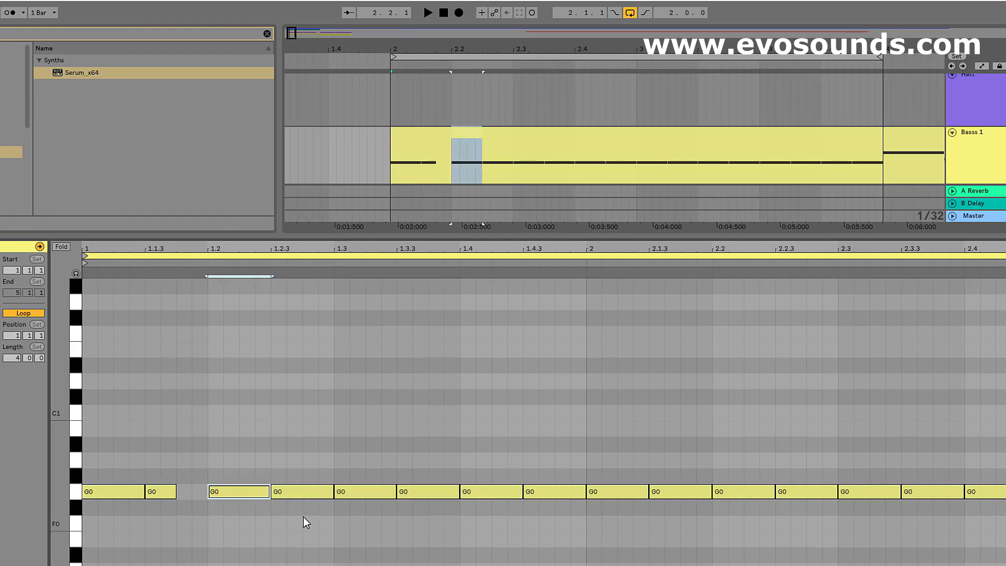
pyautogui.click(284, 495)
pyautogui.press('space')
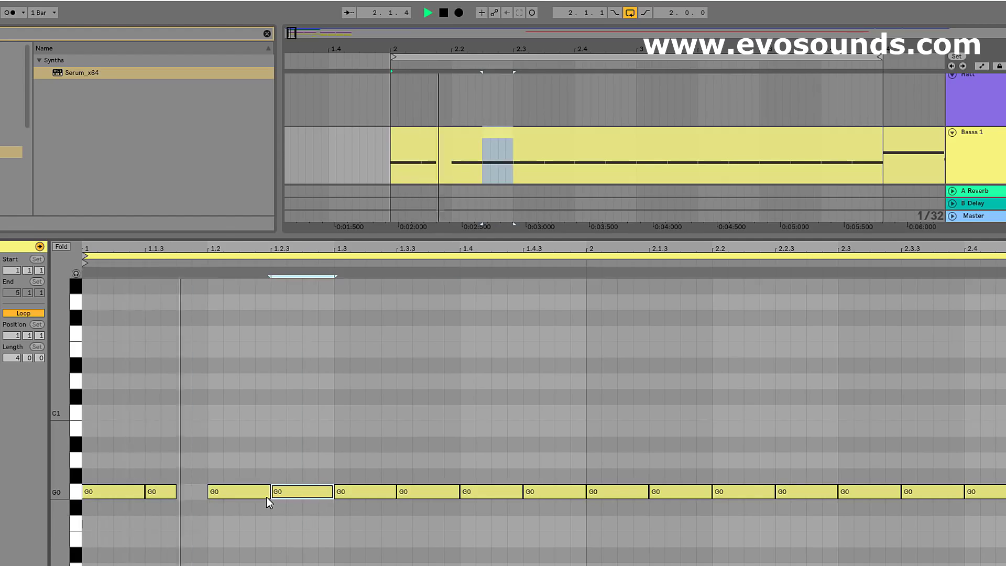
pyautogui.press('space')
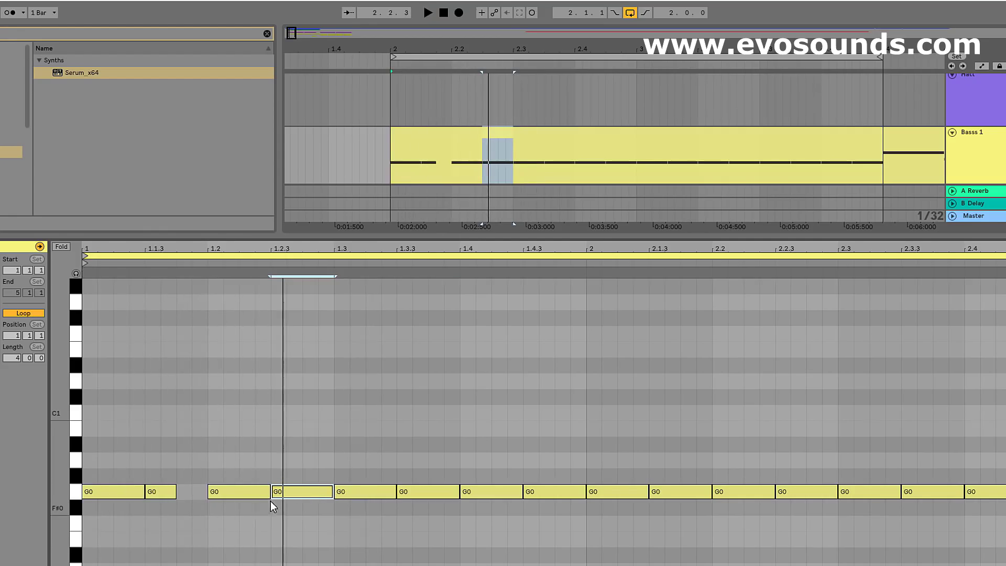
# Step: Shorten the G0 at 1.2 to a 1/32 note and end the one at 1.2.3 midway between 1.2.4 and 1.3 while auditioning
pyautogui.moveTo(271, 495); pyautogui.dragTo(225, 497)
pyautogui.press('space')
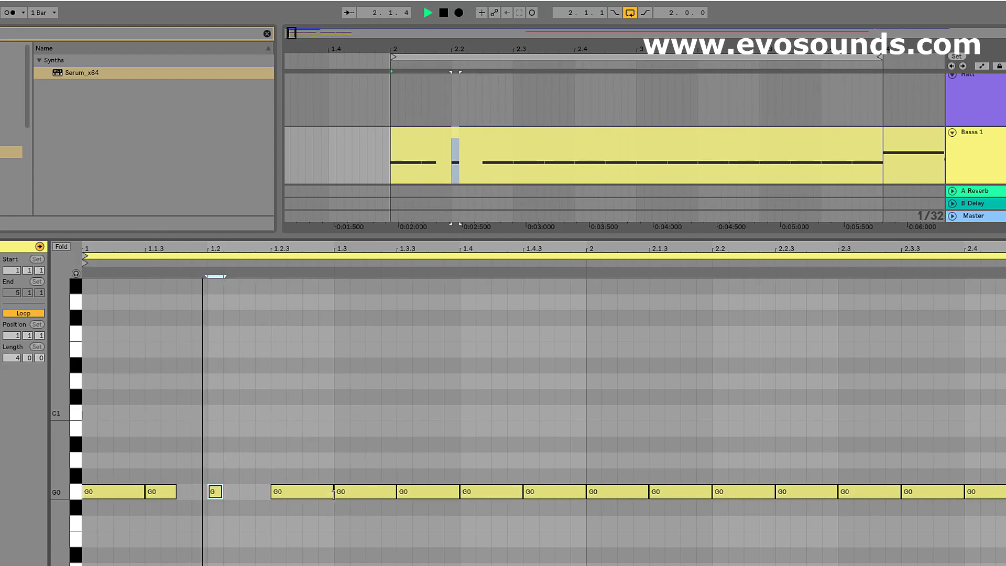
pyautogui.moveTo(326, 496); pyautogui.dragTo(317, 496)
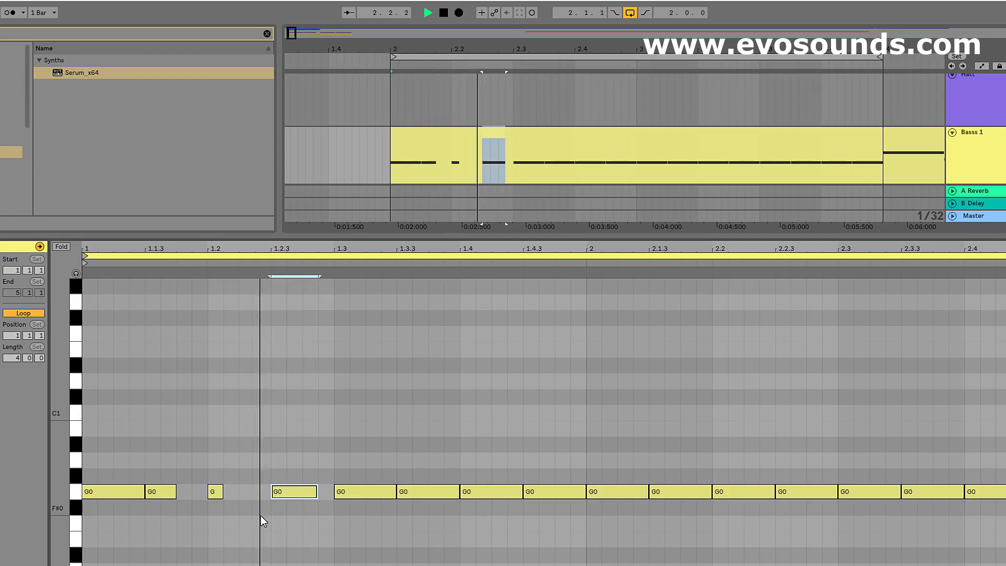
pyautogui.press('space')
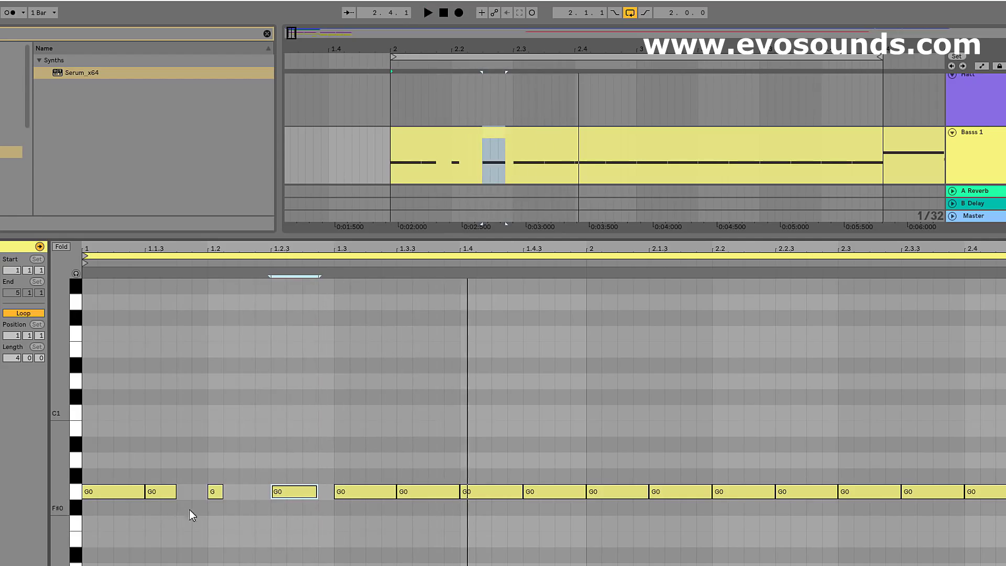
# Step: Delete the short G0 note at 1.2 and audition the resulting gap
pyautogui.click(216, 495)
pyautogui.press('space')
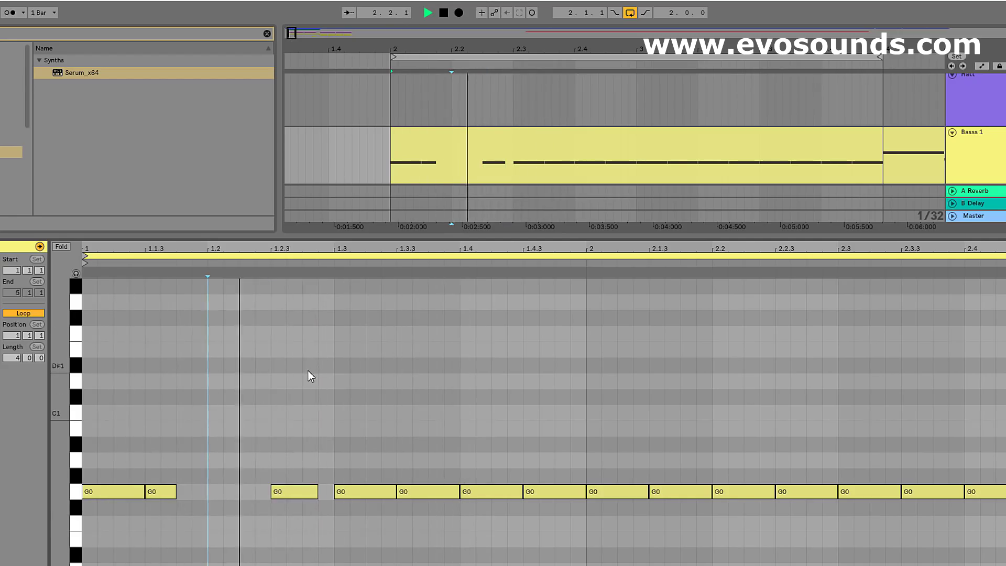
pyautogui.press('space')
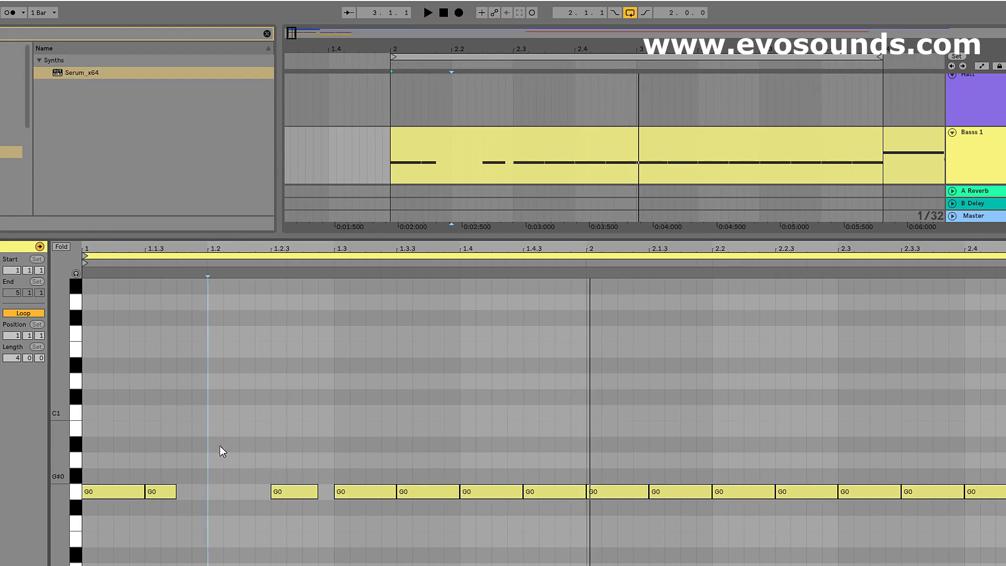
# Step: Raise the note at 1.1.3 by one semitone to G#0 and audition the pattern
pyautogui.moveTo(175, 495)
pyautogui.mouseDown()
pyautogui.moveTo(206, 495)
pyautogui.moveTo(191, 498)
pyautogui.mouseUp()
pyautogui.press('space')
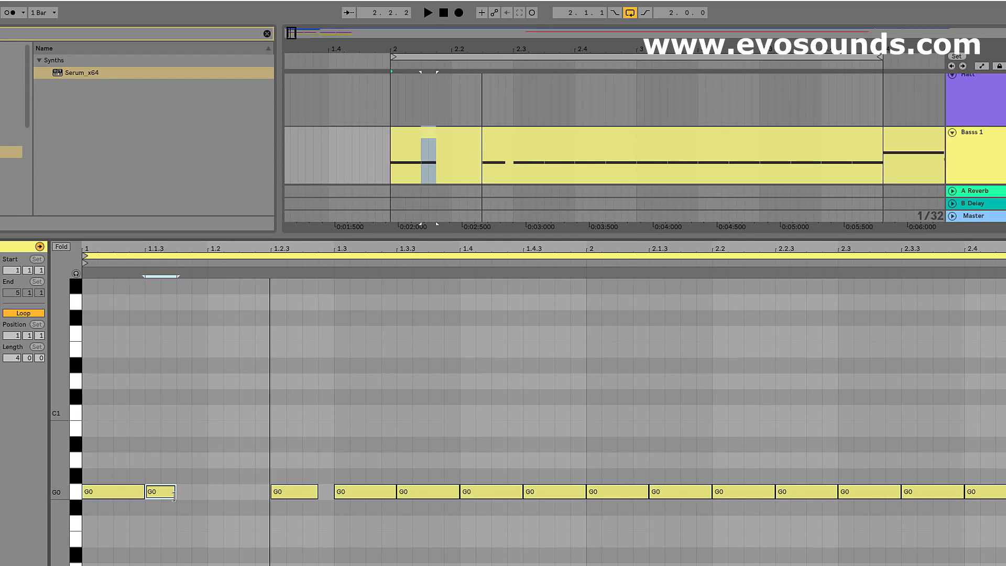
pyautogui.press('Up')
pyautogui.press('space')
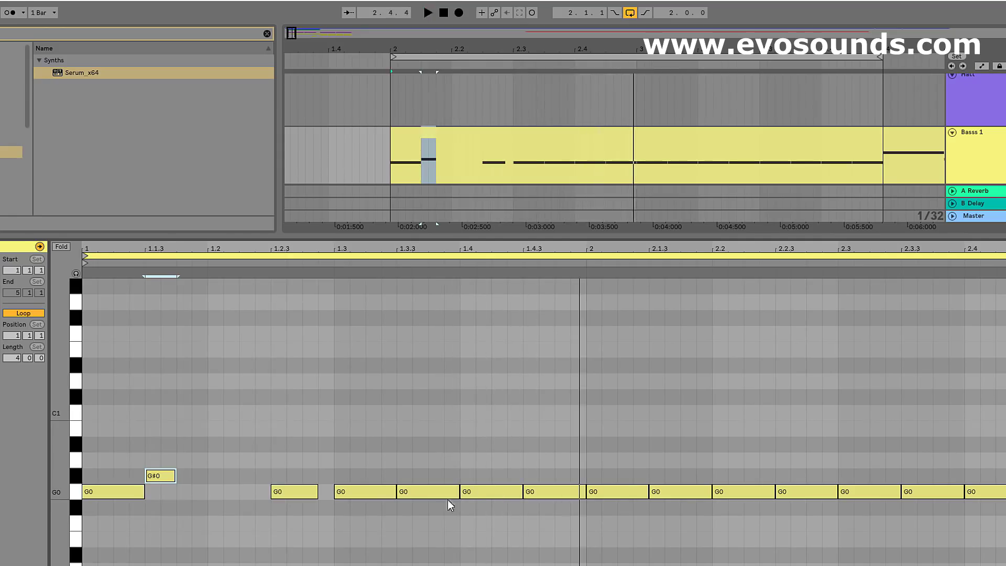
pyautogui.press('space')
pyautogui.press('space')
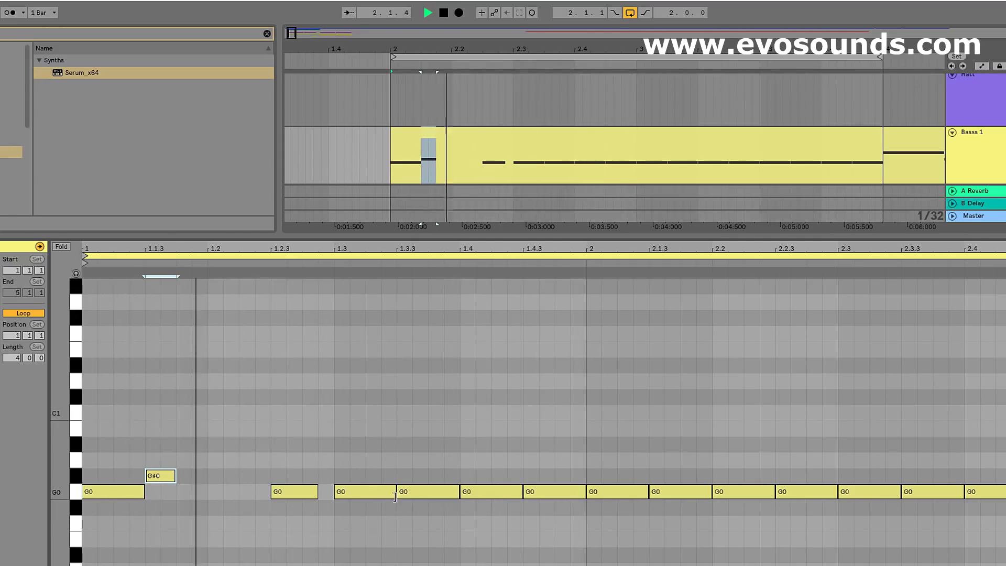
# Step: Shorten the G0 at 1.3 to end midway between 1.3.2 and 1.3.3, and the one at 1.3.3 to end at 1.3.4
pyautogui.moveTo(395, 492); pyautogui.dragTo(381, 493)
pyautogui.press('space')
pyautogui.press('space')
pyautogui.moveTo(458, 494); pyautogui.dragTo(431, 493)
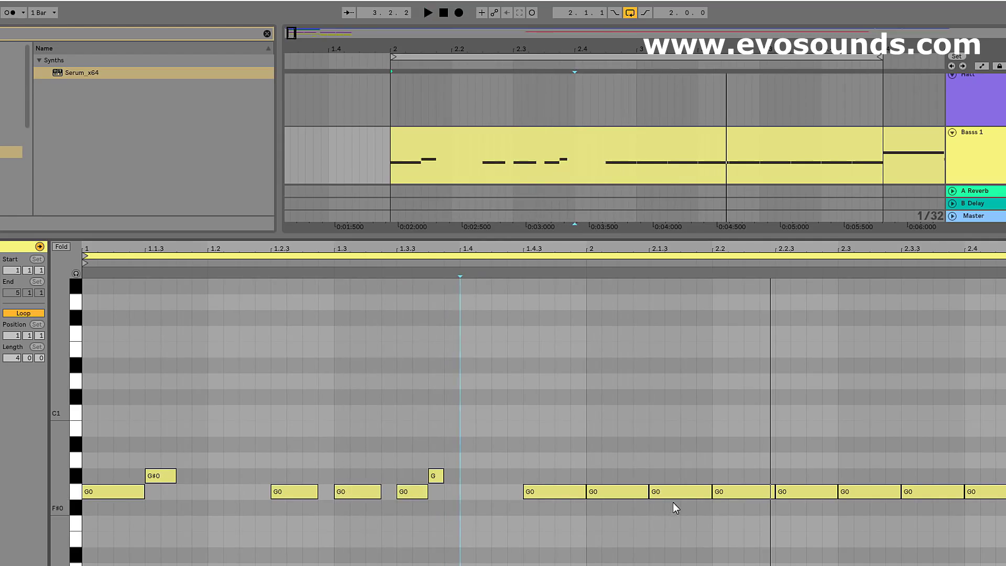
# Step: Delete all notes from the Basss 1 clip, close the Sylenth1 window and reopen the emptied clip for editing
pyautogui.moveTo(87, 518); pyautogui.dragTo(967, 355)
pyautogui.press('Delete')
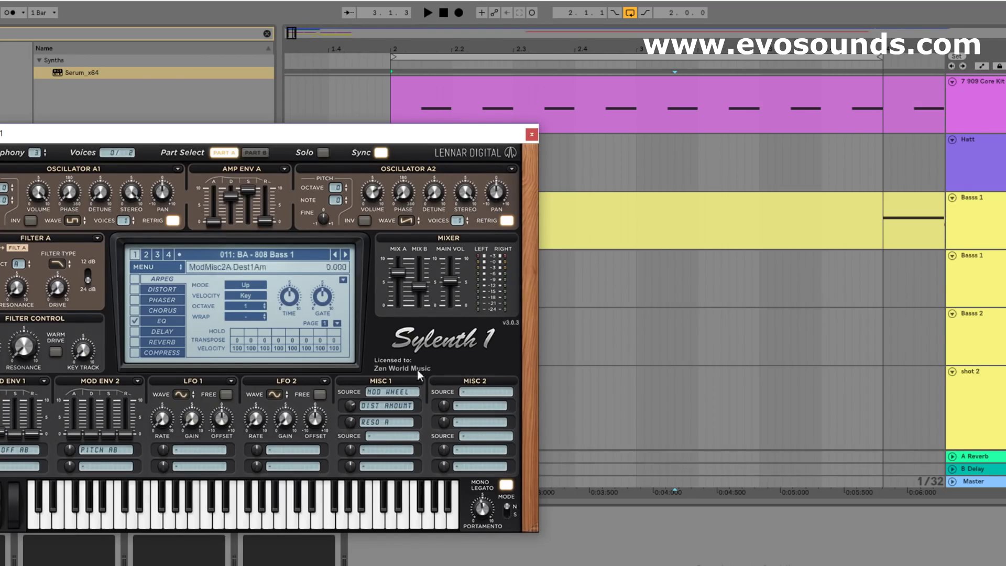
pyautogui.click(507, 515)
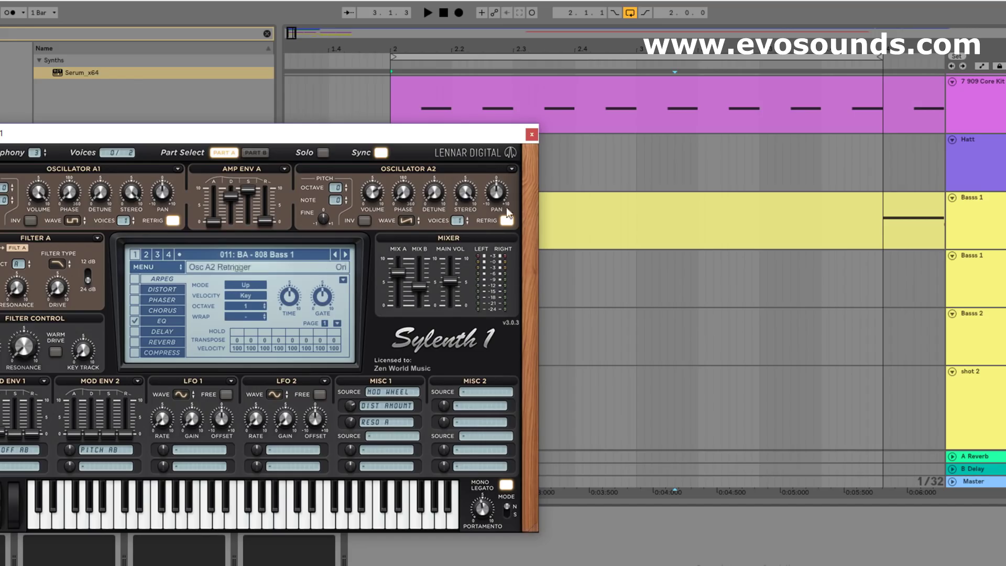
pyautogui.click(532, 134)
pyautogui.doubleClick(512, 200)
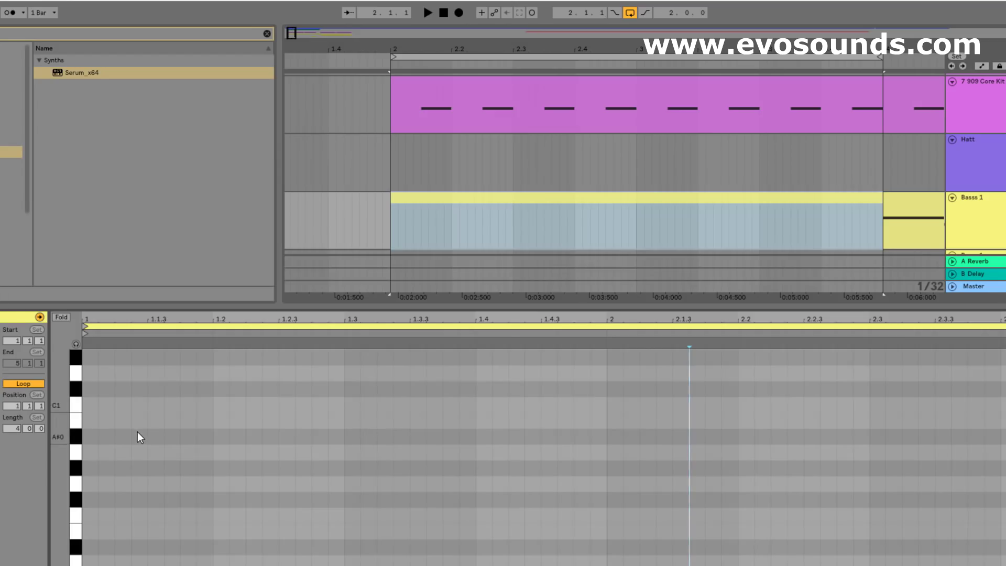
# Step: Draw eighth-note G0s at 1.1.1 and 1.1.3, raise the second an octave to G1, and audition them
pyautogui.doubleClick(97, 484)
pyautogui.moveTo(99, 484); pyautogui.dragTo(144, 484)
pyautogui.doubleClick(179, 482)
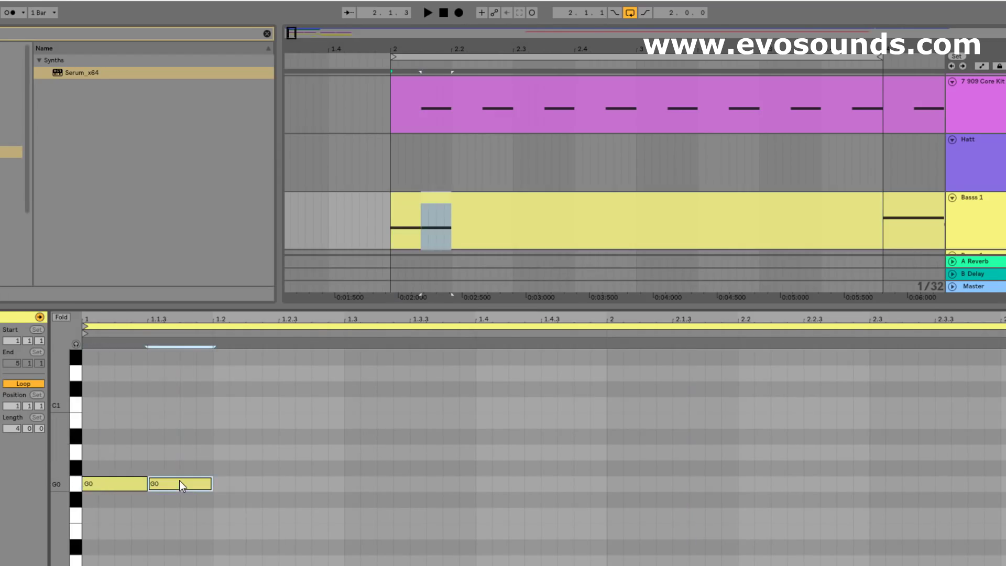
pyautogui.hotkey('shift', 'Right')
pyautogui.hotkey('shift', 'Up')
pyautogui.press('space')
pyautogui.press('space')
# Step: Add duplicated eighth notes at 1.2 on G#0 and at 1.2.3 on G0, and audition the pattern
pyautogui.click(125, 539)
pyautogui.hotkey('ctrl', 'd')
pyautogui.moveTo(187, 547); pyautogui.dragTo(292, 546)
pyautogui.hotkey('ctrl', 'd')
pyautogui.press('space')
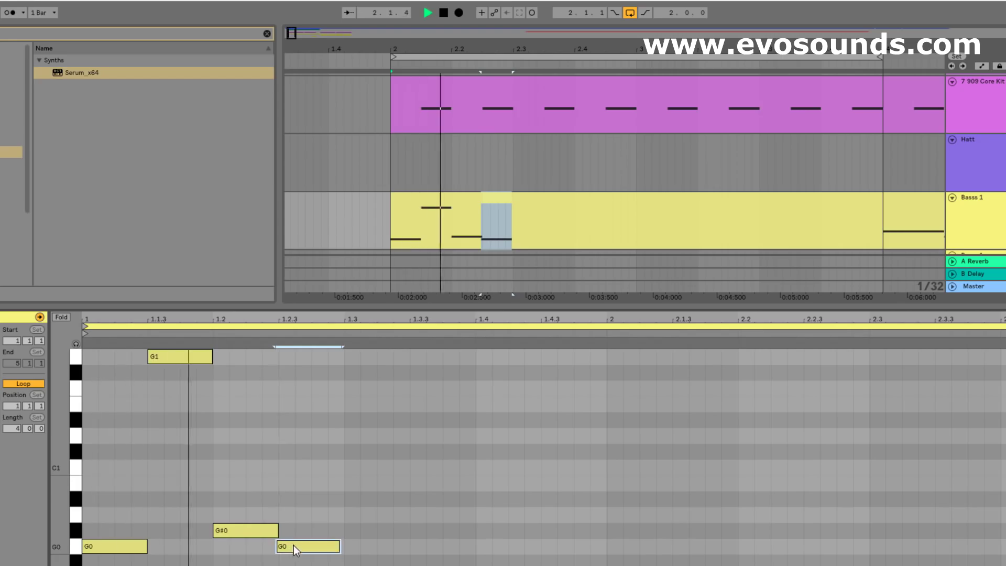
pyautogui.press('space')
# Step: Duplicate the G0 note from 1.2.3 to 1.3, lower the note at 1.2.3 below G0, and audition
pyautogui.hotkey('ctrl', 'd')
pyautogui.press('space')
pyautogui.moveTo(326, 545); pyautogui.dragTo(326, 565)
pyautogui.press('space')
pyautogui.press('space')
# Step: Extend the G0 note at 1.3 to a quarter note ending at 1.4 and duplicate it at 1.4
pyautogui.click(369, 551)
pyautogui.moveTo(408, 546); pyautogui.dragTo(474, 546)
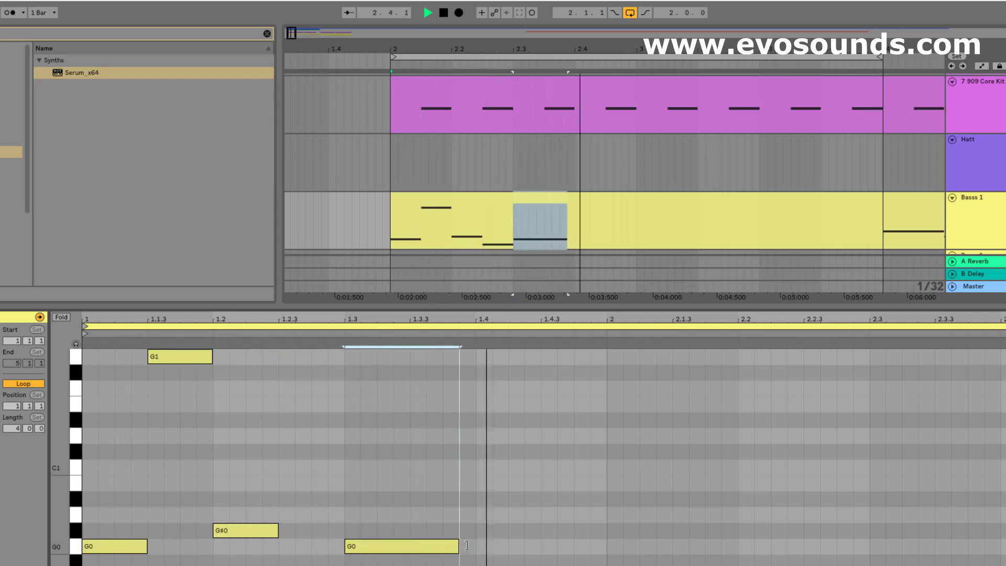
pyautogui.hotkey('ctrl', 'd')
# Step: Duplicate the whole one-bar pattern into the second bar, select the Basss 1 clip and audition it
pyautogui.hotkey('ctrl', 'a')
pyautogui.hotkey('ctrl', 'd')
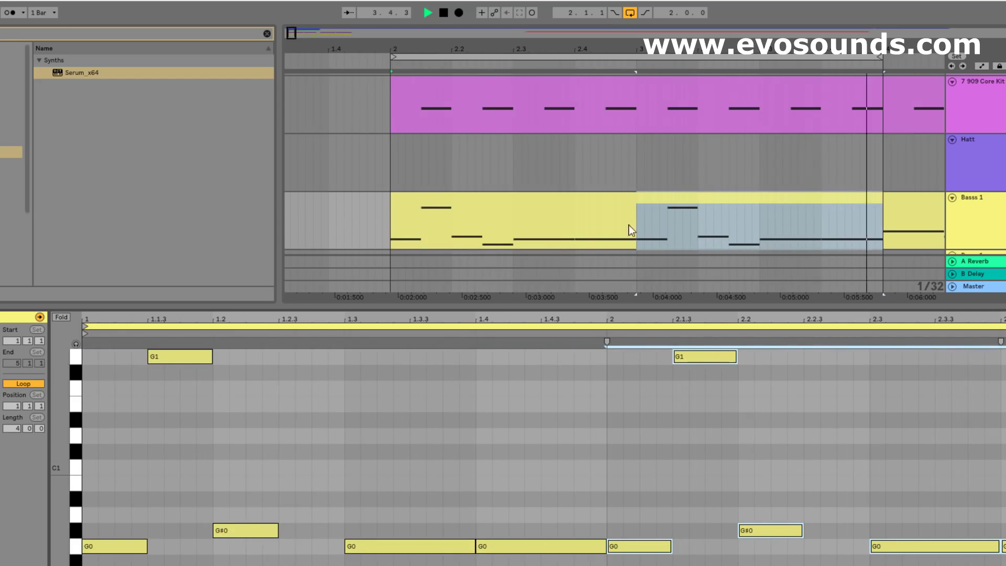
pyautogui.click(613, 199)
pyautogui.press('space')
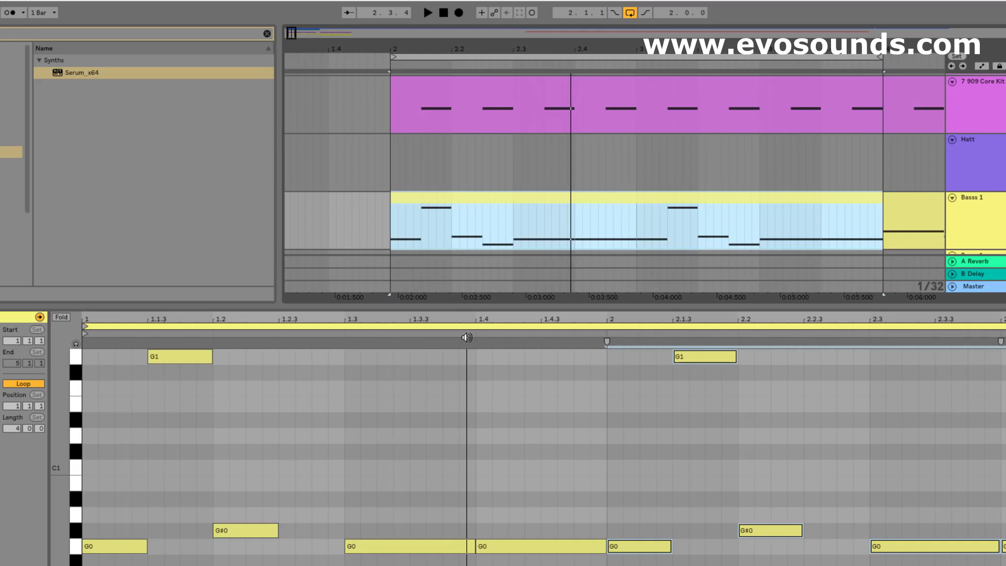
pyautogui.press('space')
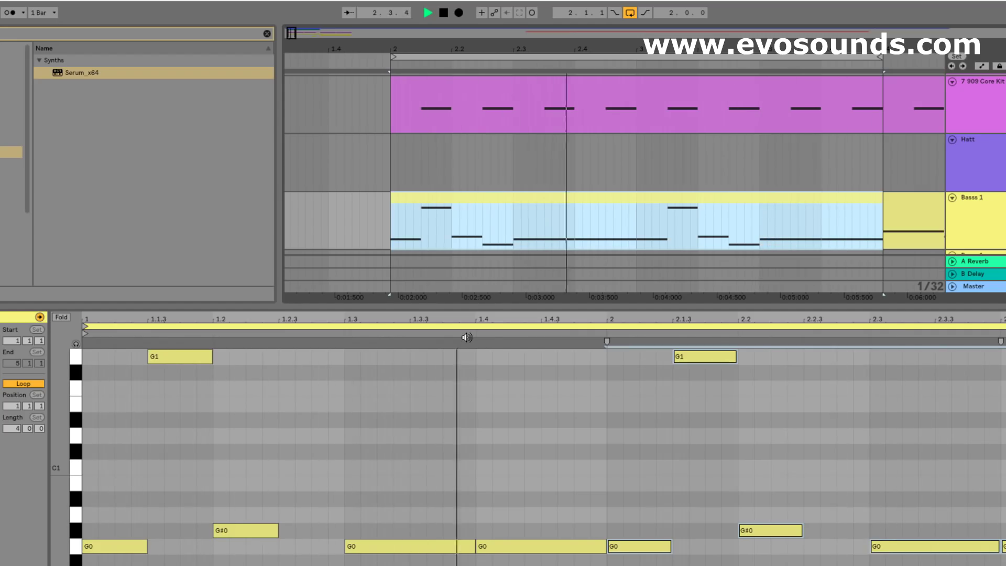
pyautogui.press('space')
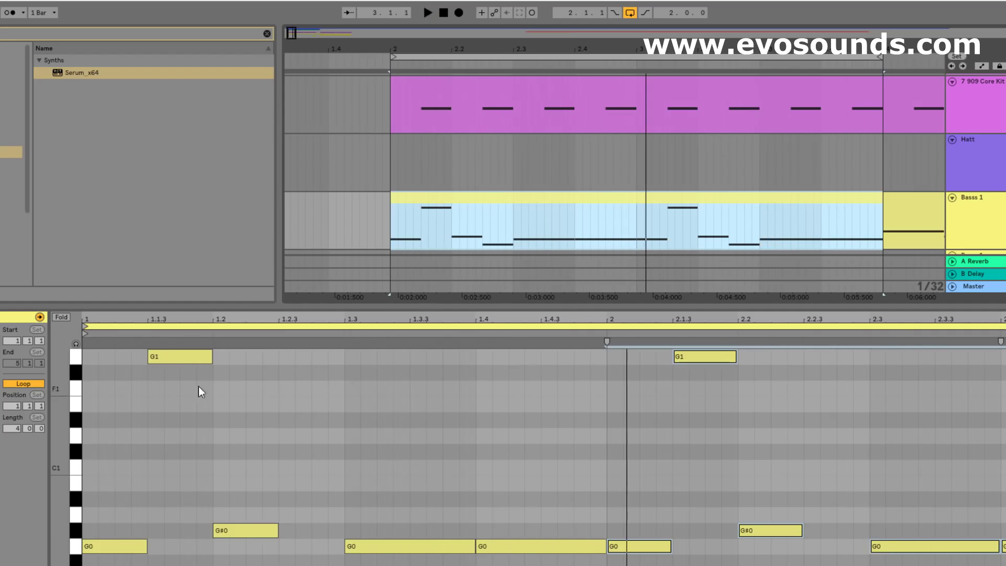
# Step: Try extending the first G0 note under the G1 note to midway between 1.1.4 and 1.2, audition it, and restore its end to 1.1.3
pyautogui.click(175, 362)
pyautogui.moveTo(147, 548); pyautogui.dragTo(168, 554)
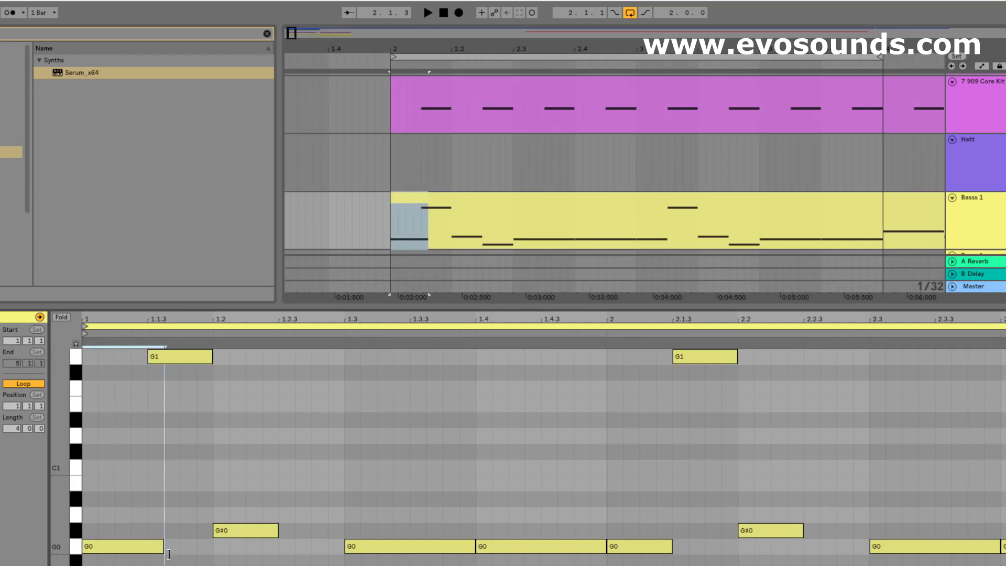
pyautogui.press('space')
pyautogui.moveTo(163, 548); pyautogui.dragTo(202, 556)
pyautogui.press('space')
pyautogui.press('space')
pyautogui.press('space')
pyautogui.press('space')
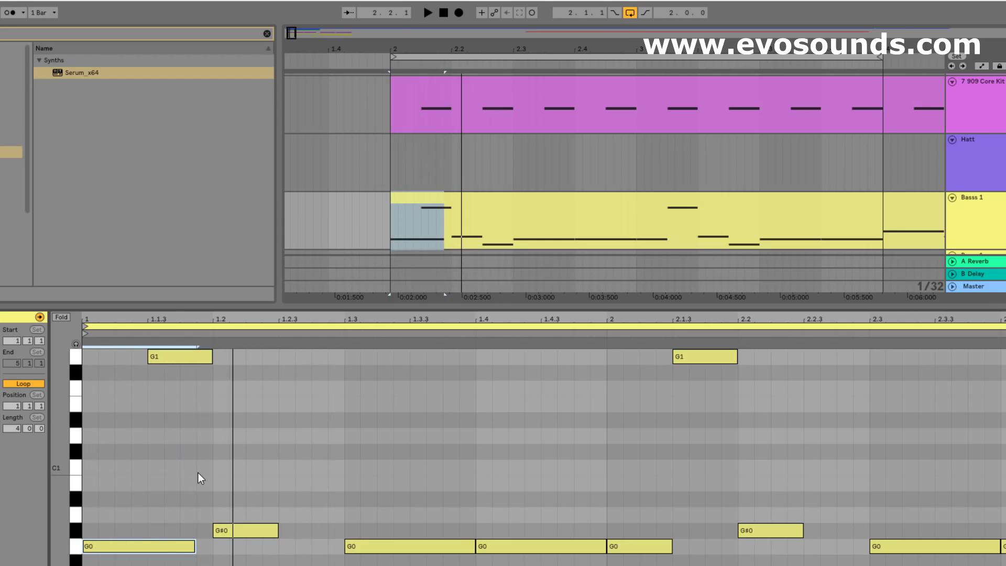
pyautogui.moveTo(195, 547); pyautogui.dragTo(149, 549)
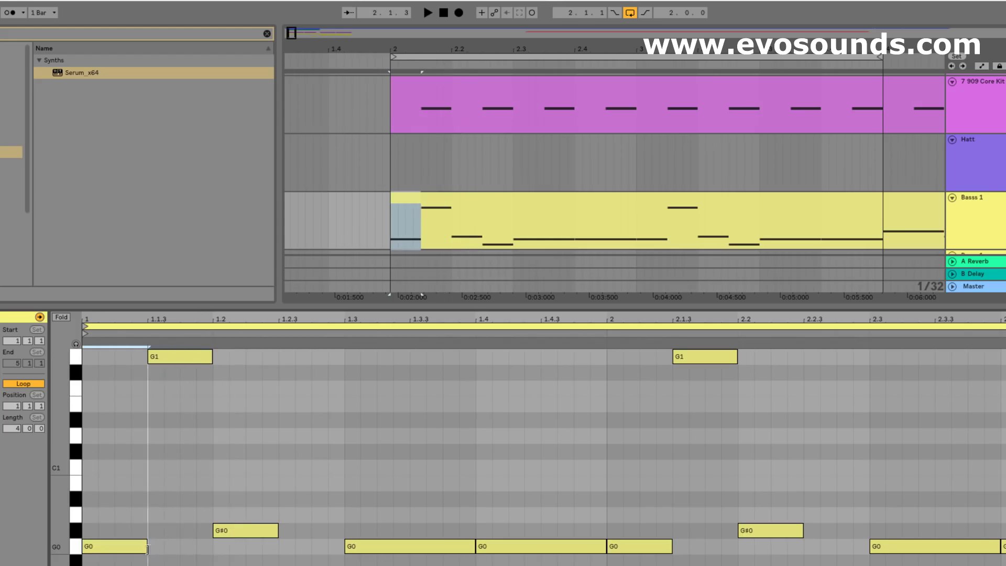
pyautogui.click(165, 463)
# Step: Lower the G1 notes at 1.1.3 and 2.1.3 by an octave to G0, auditioning the pattern between changes
pyautogui.click(178, 357)
pyautogui.hotkey('shift', 'Down')
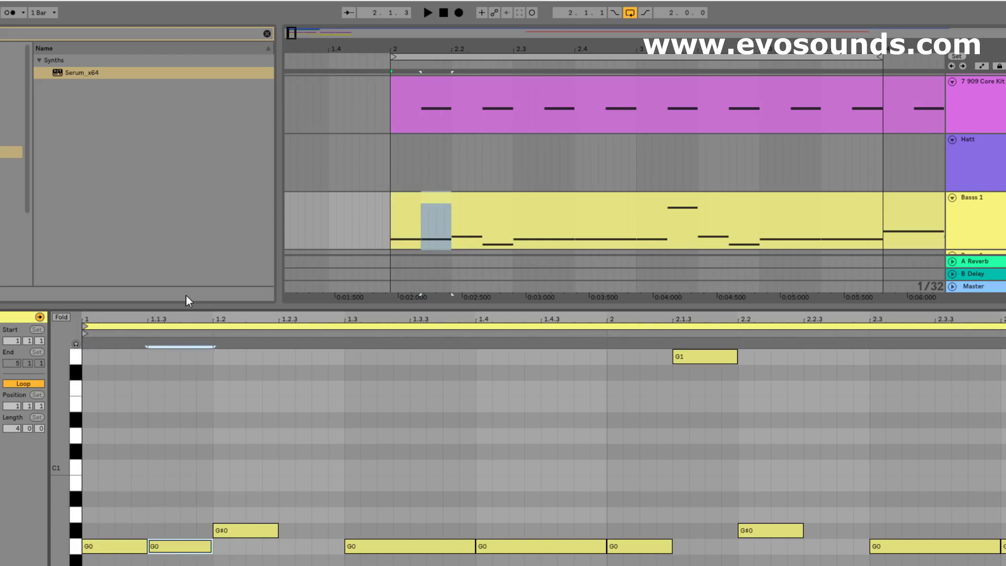
pyautogui.press('space')
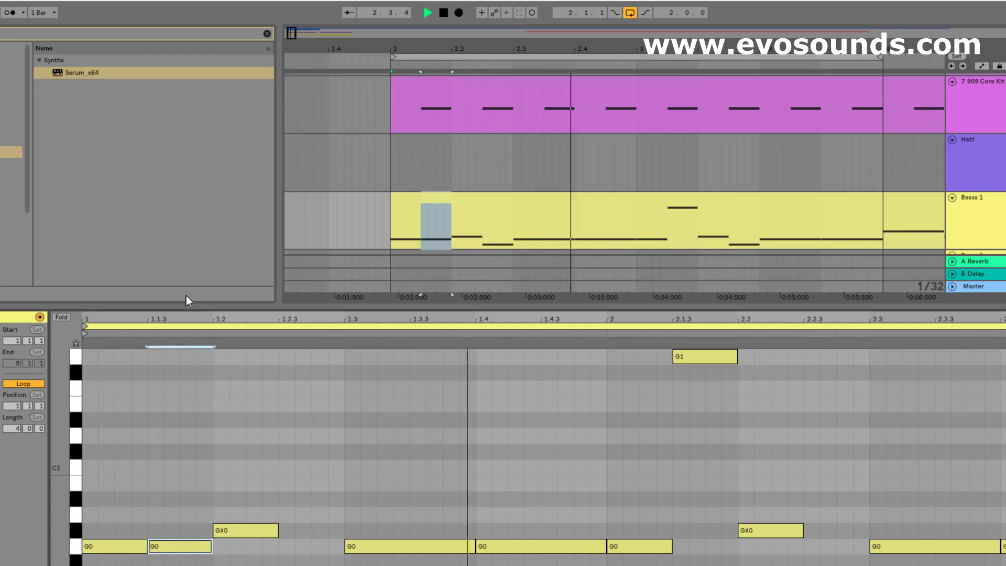
pyautogui.press('space')
pyautogui.click(684, 355)
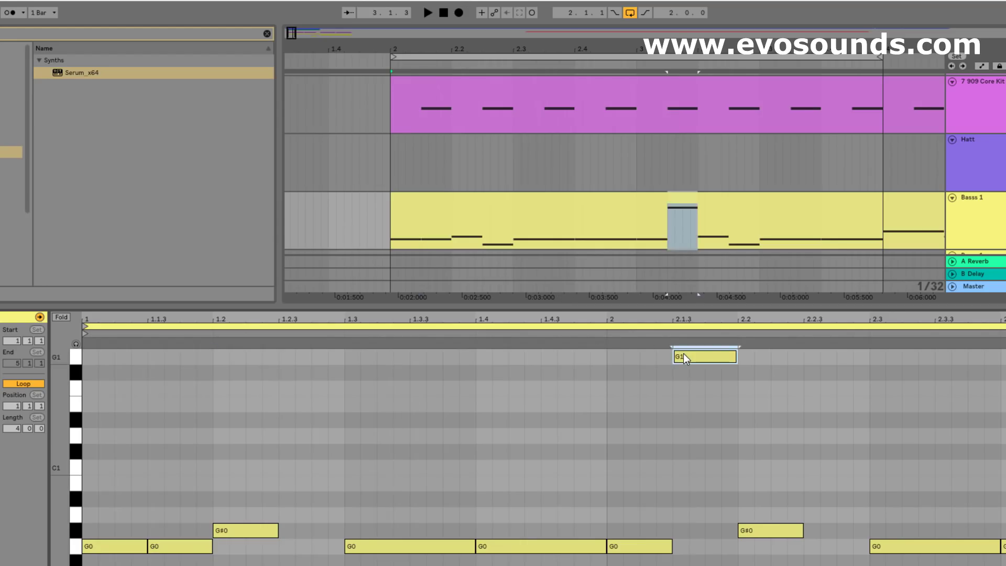
pyautogui.hotkey('shift', 'Down')
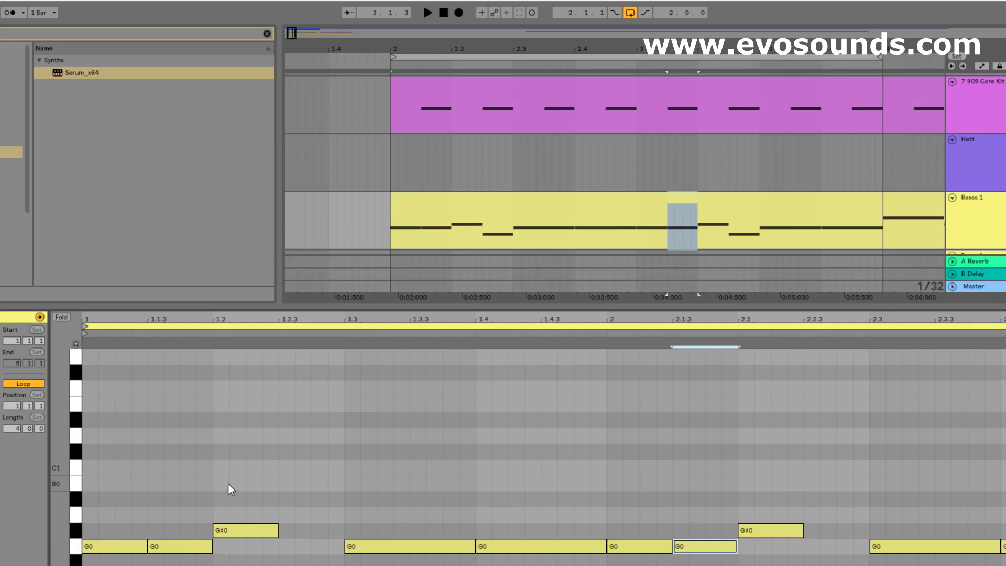
# Step: Audition the repeated G0 notes, and extend the first G0 to 1.2 so it replaces the one at 1.1.3
pyautogui.click(166, 543)
pyautogui.press('space')
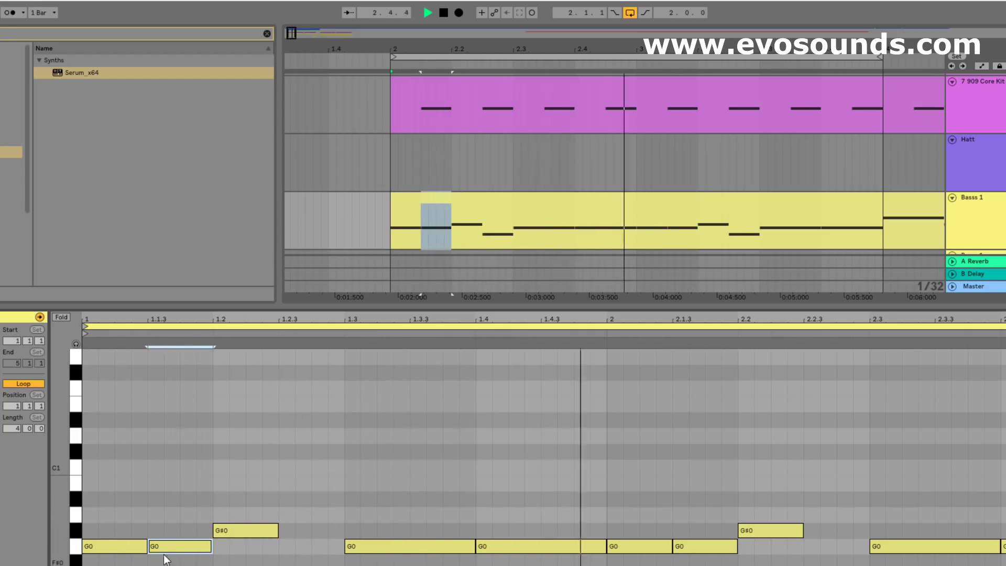
pyautogui.press('space')
pyautogui.click(146, 546)
pyautogui.moveTo(146, 546); pyautogui.dragTo(207, 554)
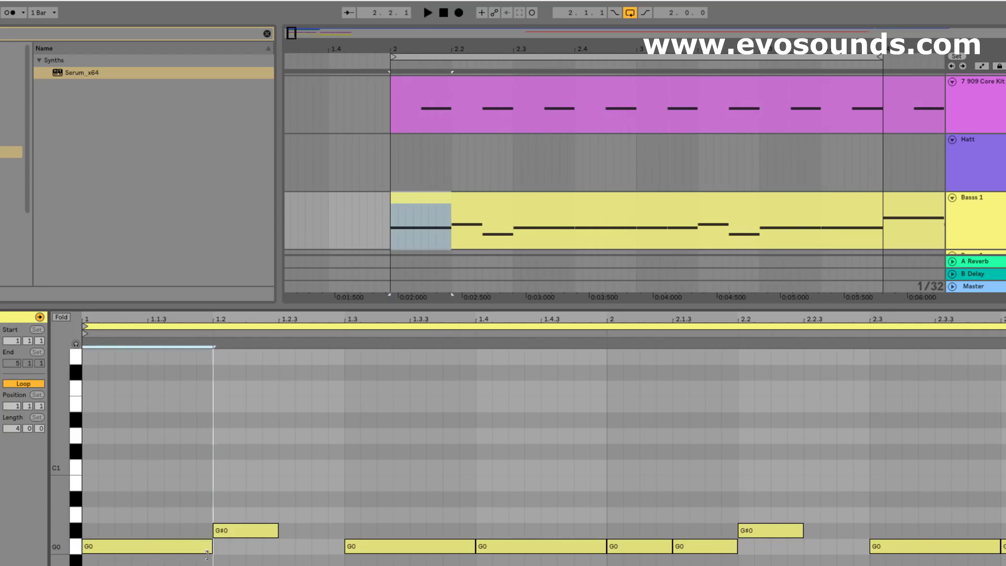
# Step: Add a G1 note from 1.1.4 to 1.2 above the first G0 note and audition it
pyautogui.doubleClick(167, 360)
pyautogui.moveTo(180, 363); pyautogui.dragTo(211, 366)
pyautogui.press('space')
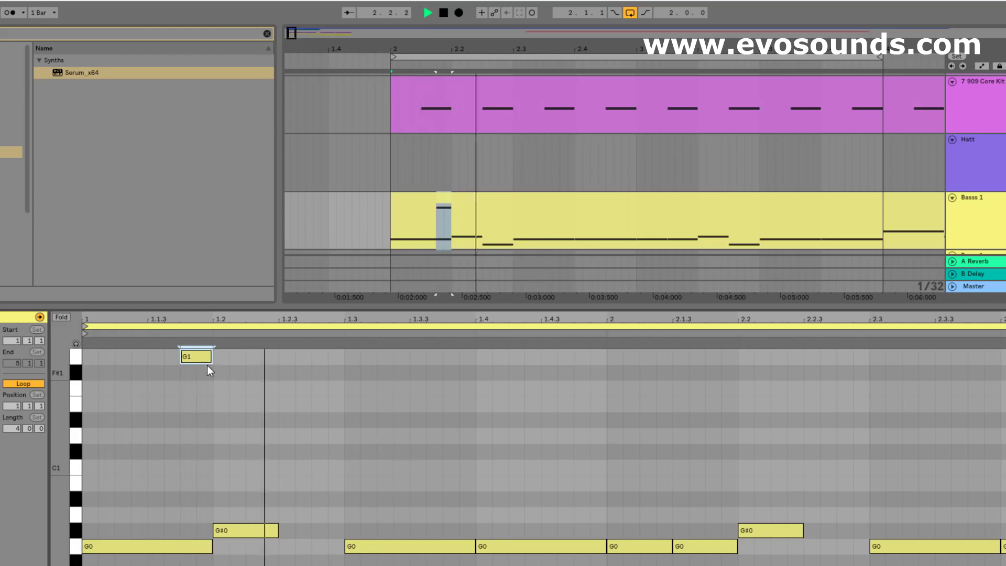
# Step: Move the G1 note earlier to 1.1.3 and on to 1.1.2, and audition it there
pyautogui.press('space')
pyautogui.moveTo(200, 360); pyautogui.dragTo(178, 361)
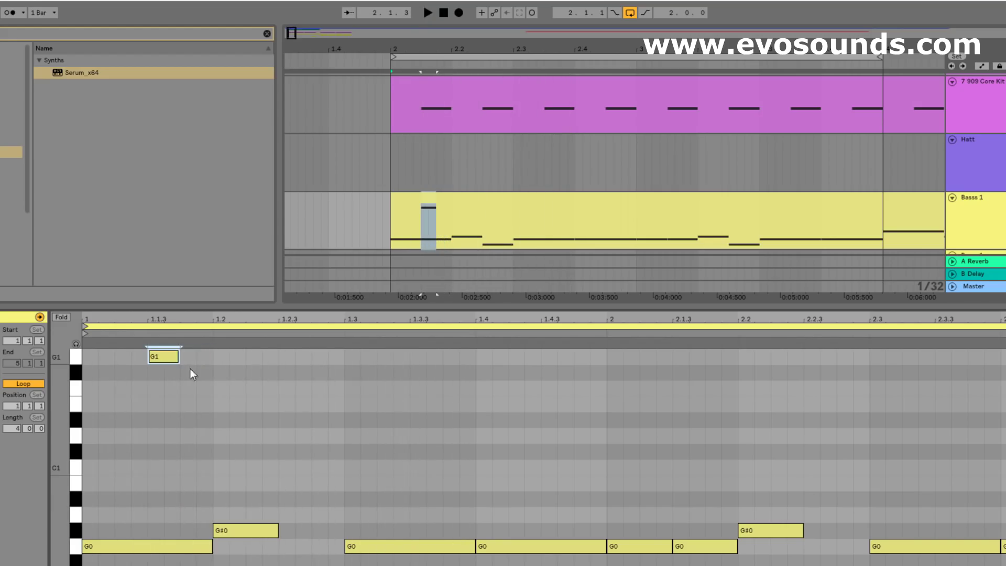
pyautogui.moveTo(157, 361); pyautogui.dragTo(121, 363)
pyautogui.press('space')
# Step: Try a second G1 note at 1.1.4, auditioning the pattern with it, and delete it again
pyautogui.doubleClick(191, 360)
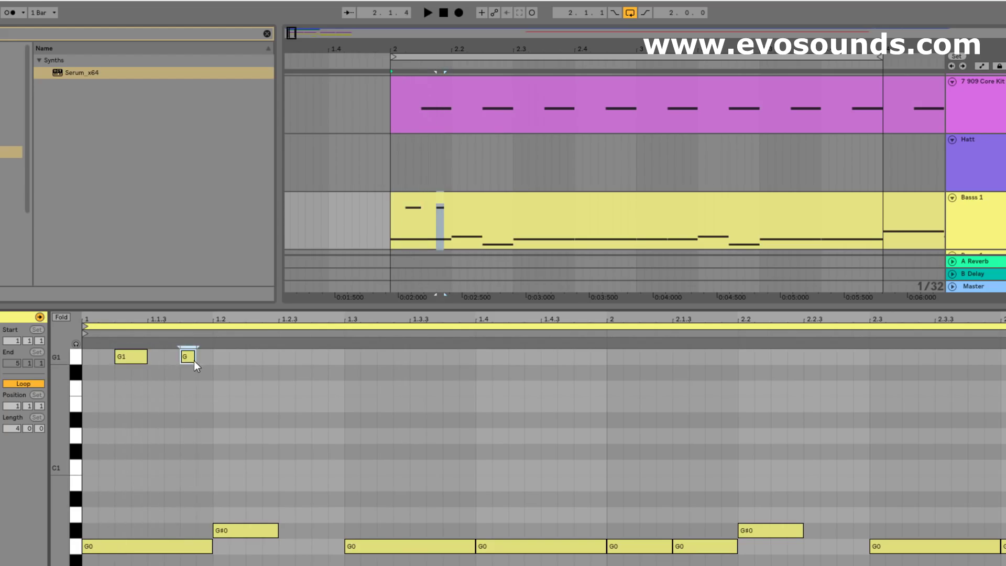
pyautogui.press('space')
pyautogui.moveTo(197, 360); pyautogui.dragTo(204, 360)
pyautogui.press('space')
pyautogui.press('space')
pyautogui.press('Delete')
pyautogui.press('space')
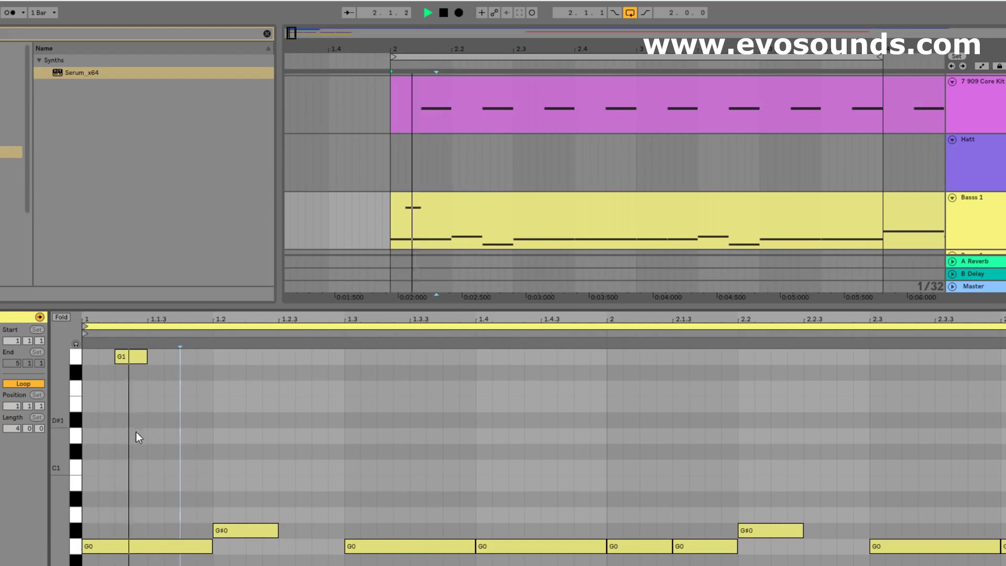
# Step: Move the G1 note to start midway between 1.1.2 and 1.1.3, auditioning the pattern
pyautogui.press('space')
pyautogui.press('space')
pyautogui.moveTo(139, 362); pyautogui.dragTo(156, 360)
pyautogui.press('space')
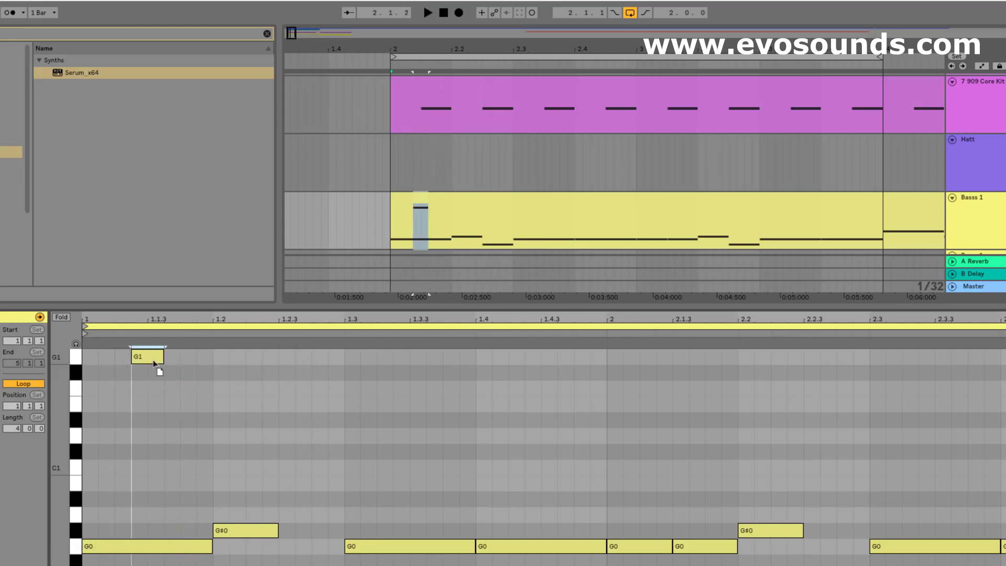
pyautogui.press('space')
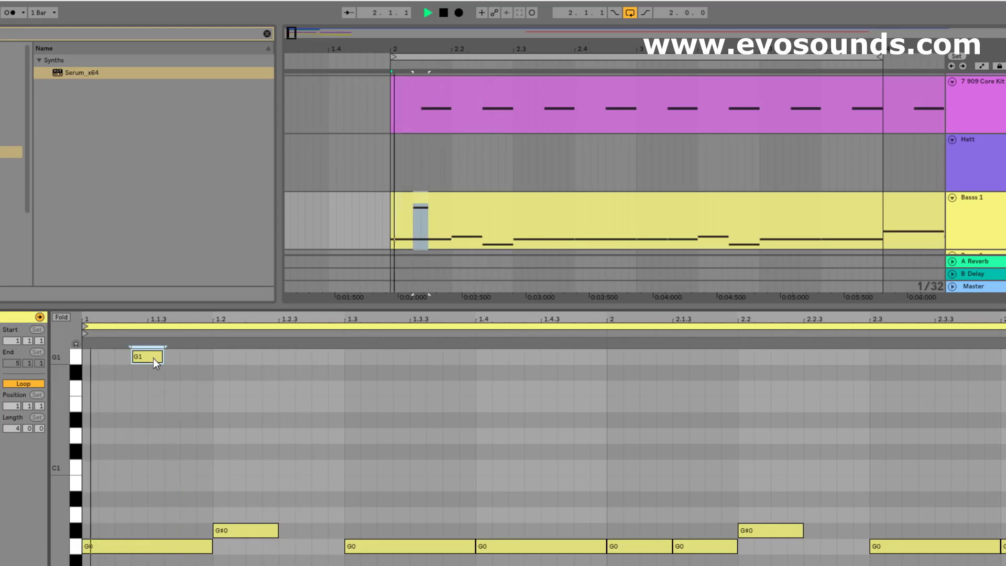
# Step: Shift the G1 note to 1.1.4 and add another G1 note from 1.3.4 to 1.4, auditioning the loop
pyautogui.moveTo(153, 357); pyautogui.dragTo(192, 361)
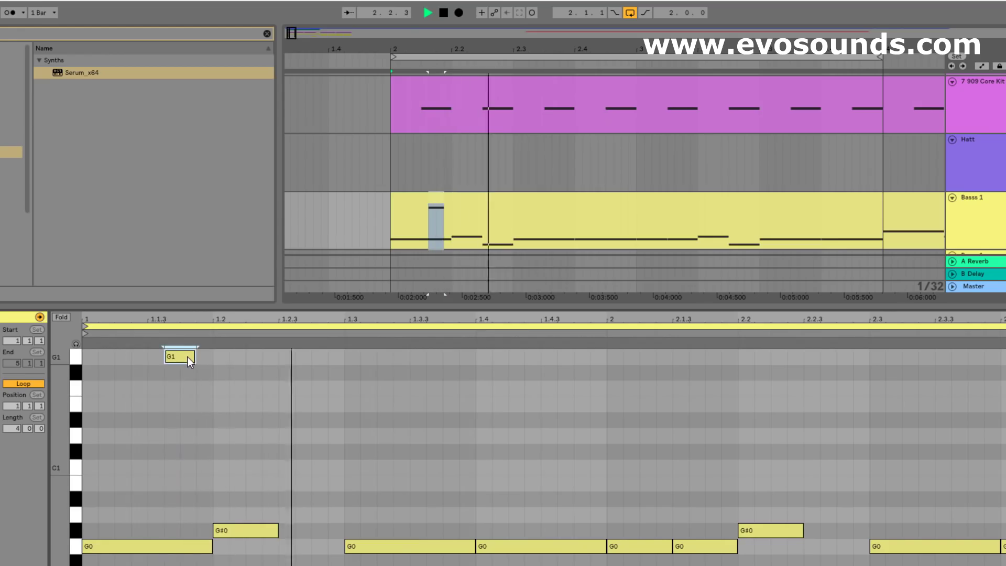
pyautogui.moveTo(191, 360); pyautogui.dragTo(202, 360)
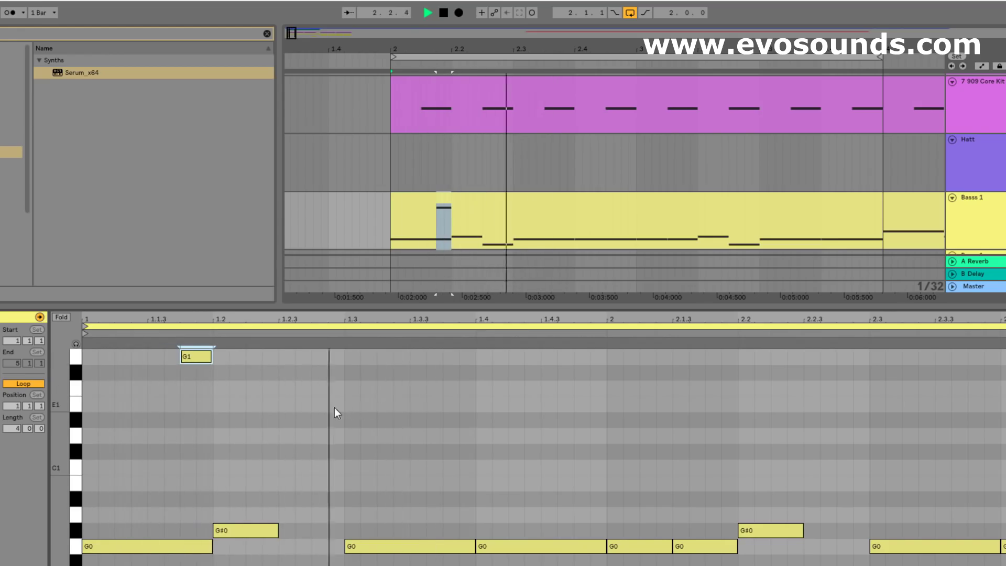
pyautogui.doubleClick(419, 361)
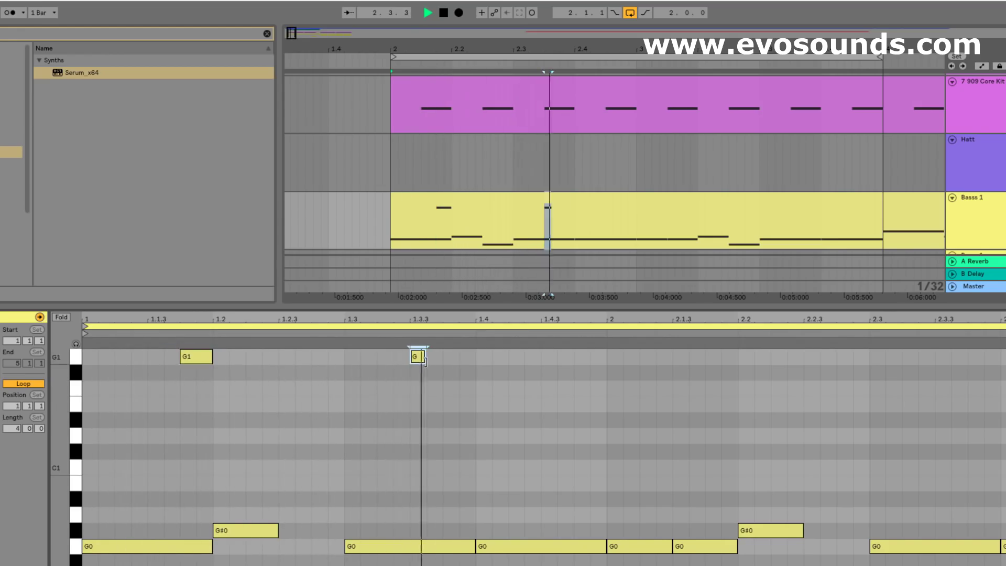
pyautogui.moveTo(431, 360); pyautogui.dragTo(458, 362)
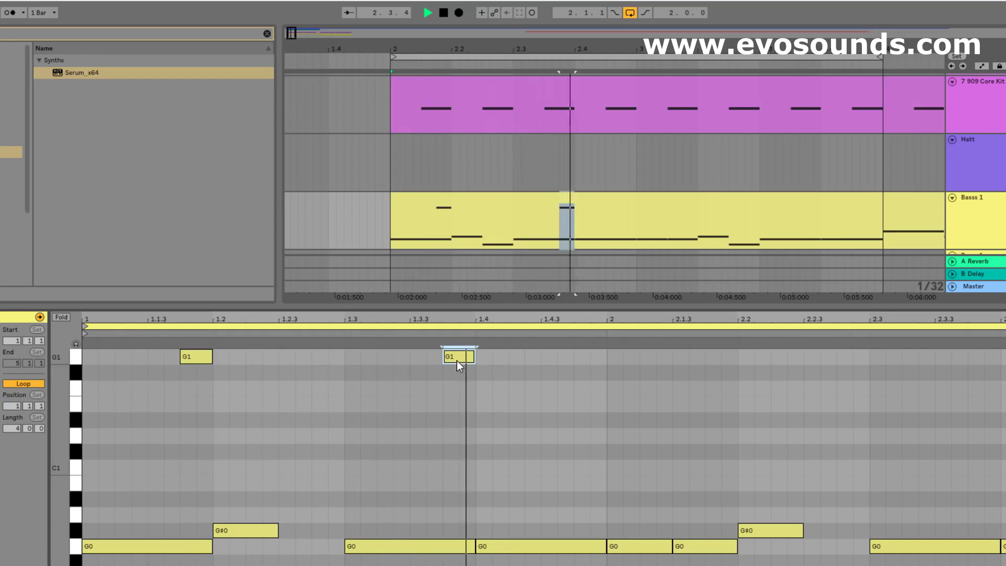
pyautogui.press('space')
pyautogui.press('space')
# Step: Add a G#1 note from 1.4.3 to 2, with the G0 note below it ending at 1.4.4, and audition the pattern
pyautogui.doubleClick(549, 358)
pyautogui.moveTo(557, 358); pyautogui.dragTo(574, 361)
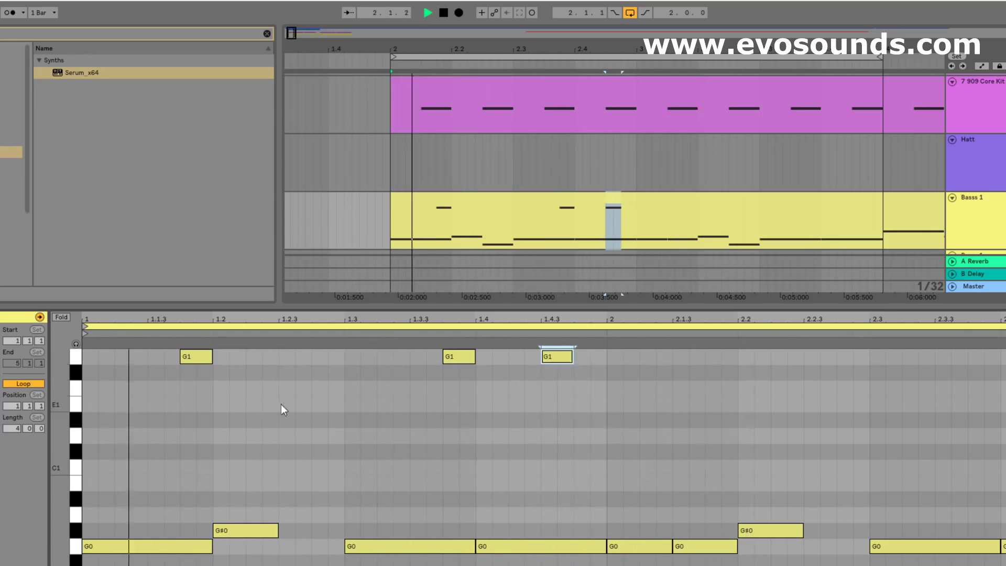
pyautogui.scroll(3, 257, 401)
pyautogui.press('Up')
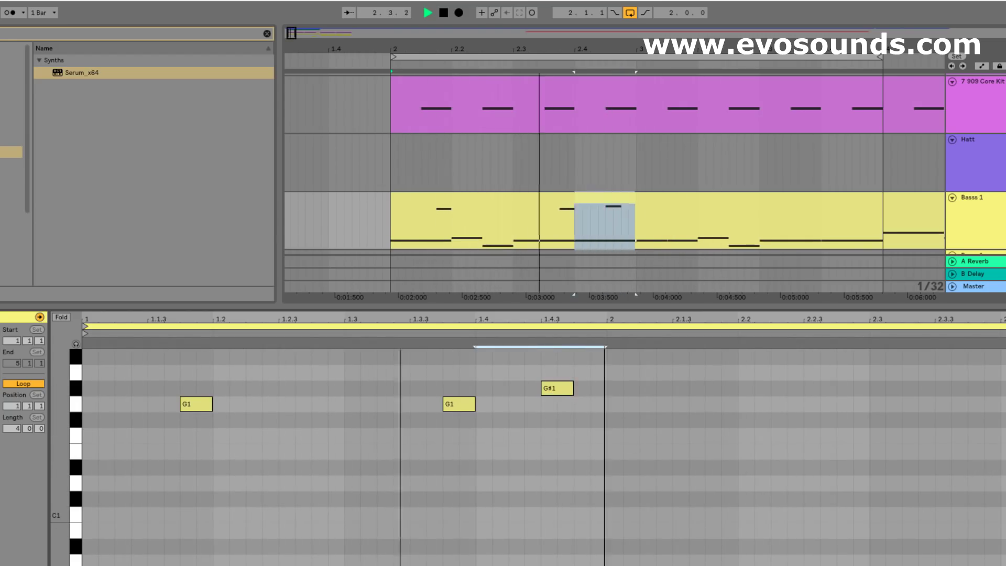
pyautogui.moveTo(573, 389); pyautogui.dragTo(607, 388)
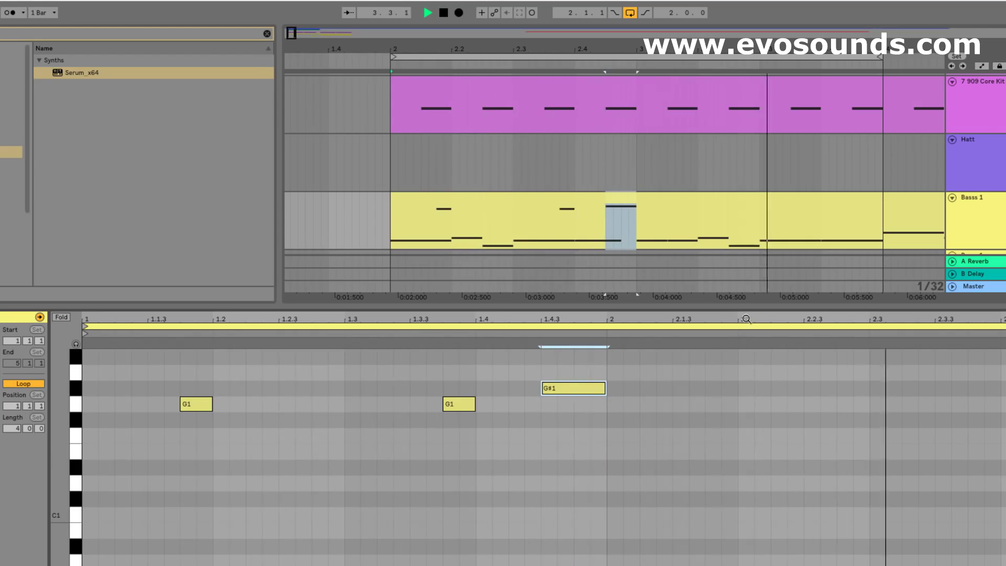
pyautogui.moveTo(753, 307); pyautogui.dragTo(748, 236)
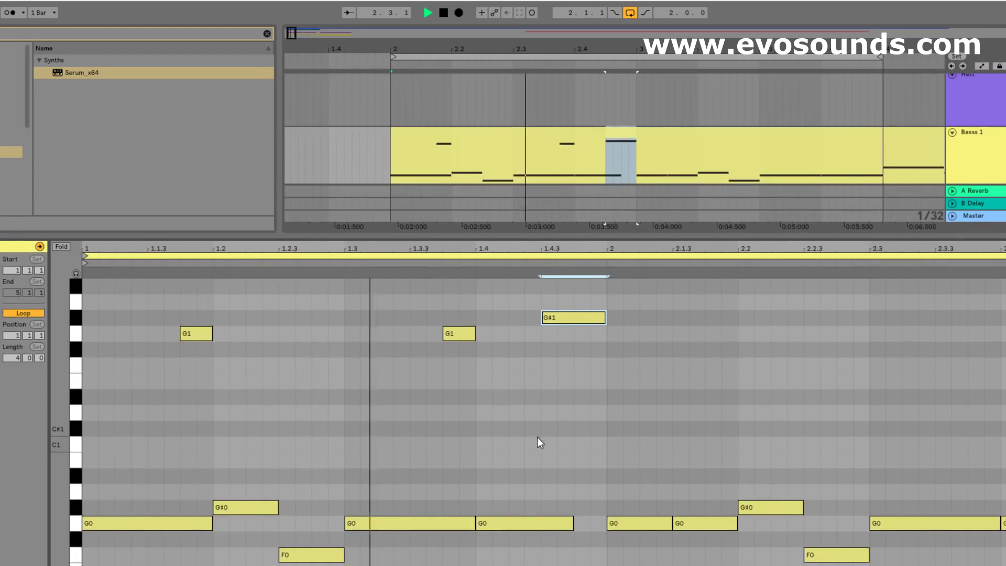
pyautogui.press('space')
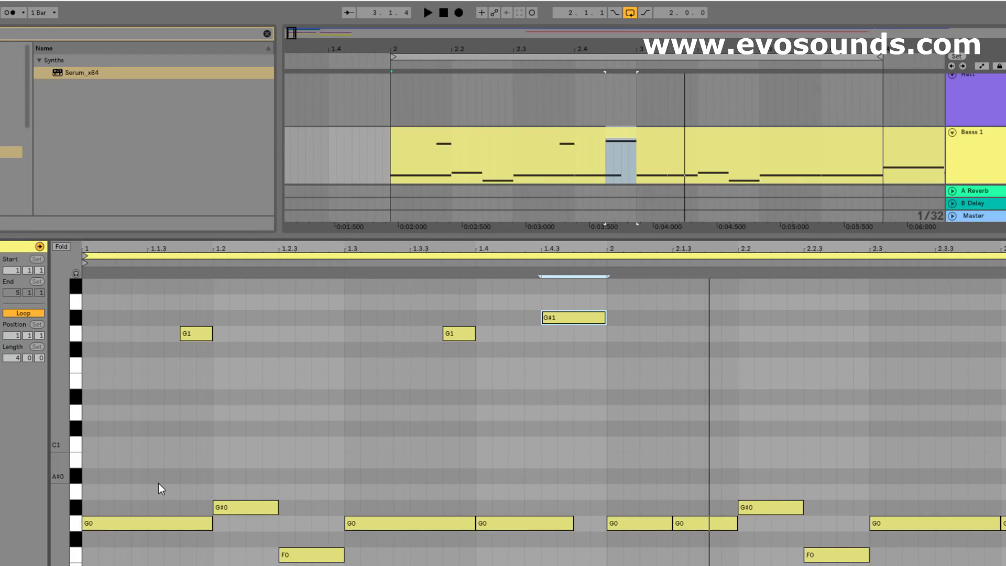
# Step: Delete the three high notes and shorten the first G0 note to end midway between 1.1.3 and 1.1.4
pyautogui.moveTo(157, 459); pyautogui.dragTo(622, 298)
pyautogui.press('Delete')
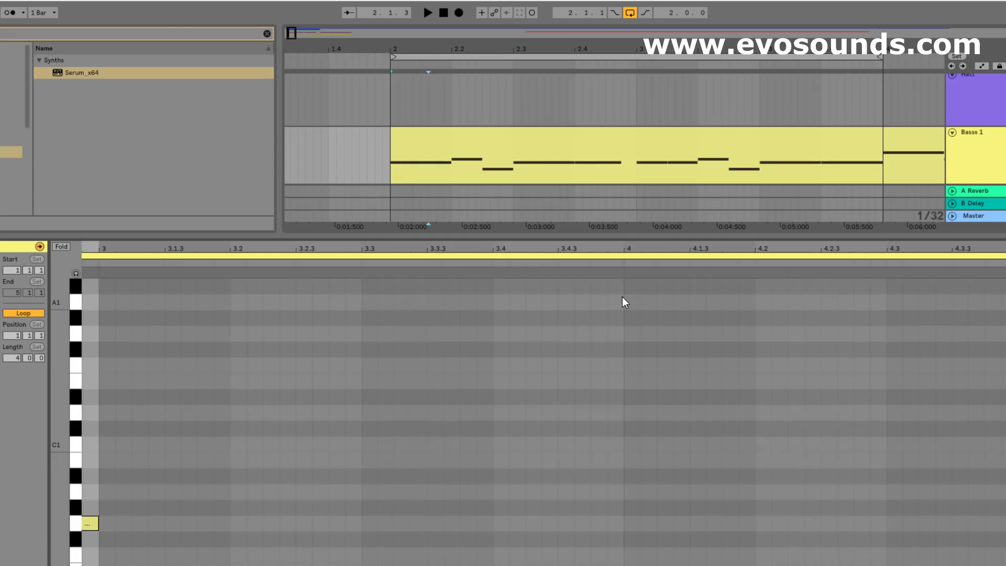
pyautogui.doubleClick(629, 250)
pyautogui.moveTo(159, 252); pyautogui.dragTo(203, 522)
pyautogui.moveTo(204, 522); pyautogui.dragTo(164, 523)
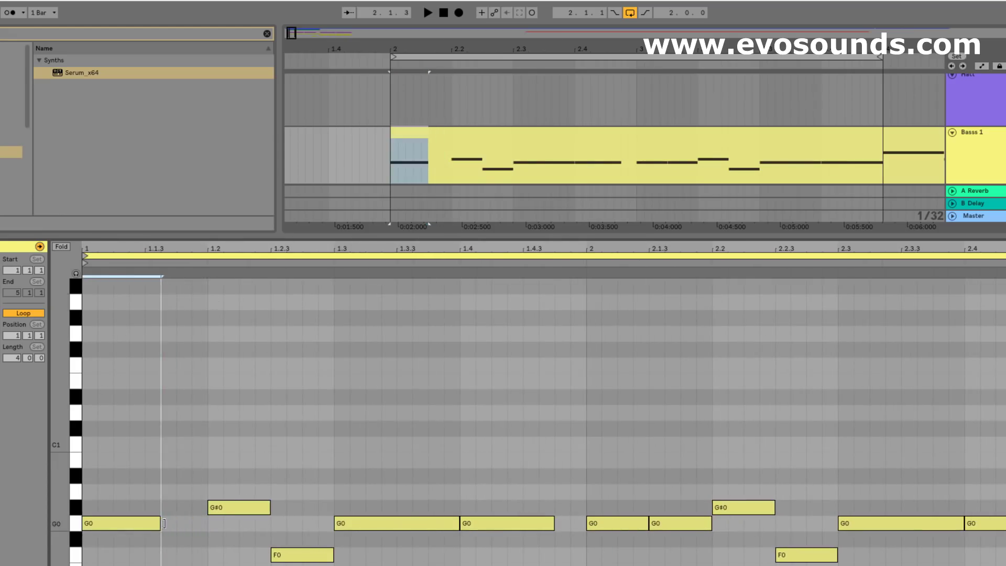
# Step: Add a D1 note from 1.1.3 to 1.2, overlapping the end of the first G0 note, and audition it
pyautogui.doubleClick(149, 339)
pyautogui.moveTo(159, 336); pyautogui.dragTo(197, 423)
pyautogui.press('space')
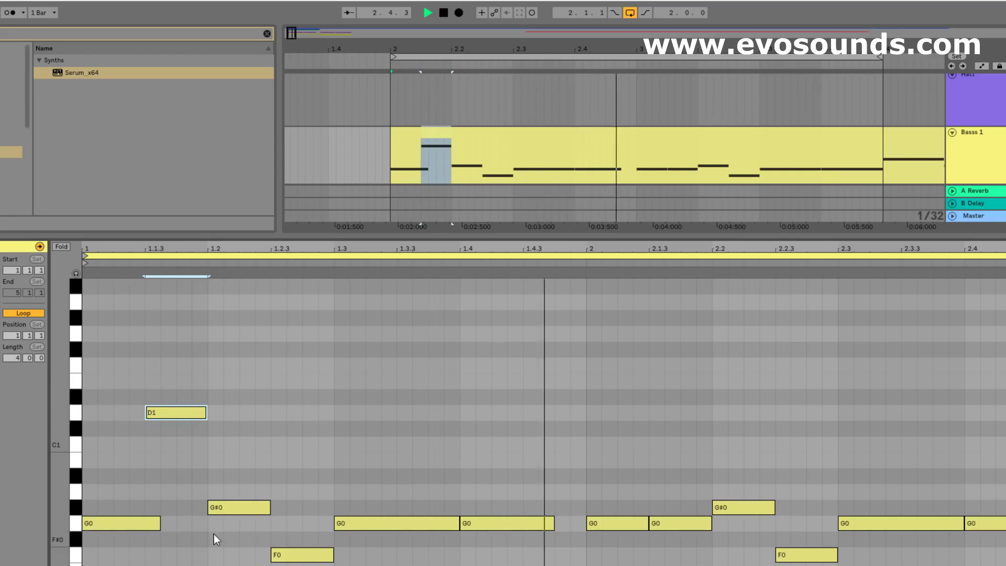
pyautogui.scroll(-5, 668, 545)
pyautogui.scroll(3, 663, 539)
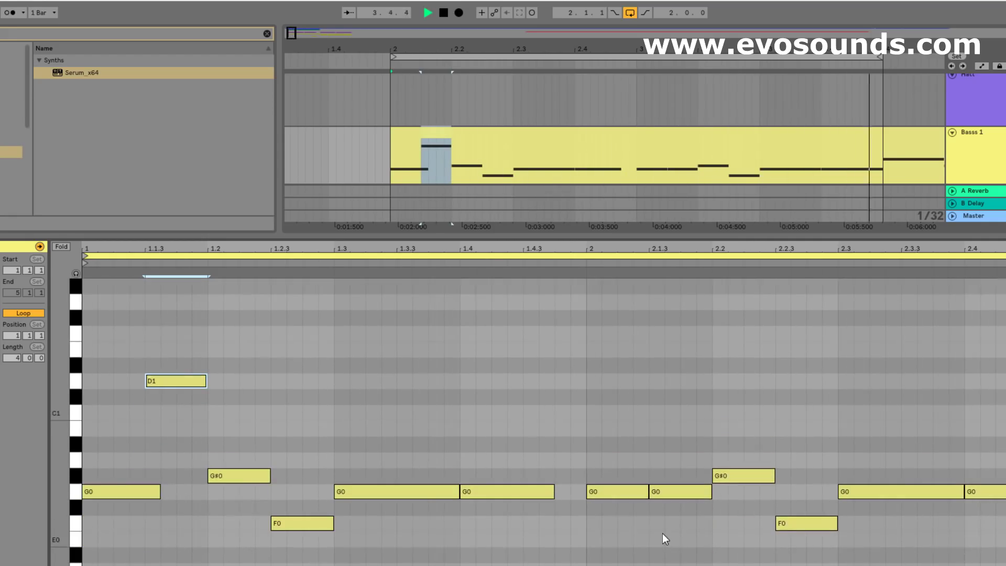
pyautogui.press('space')
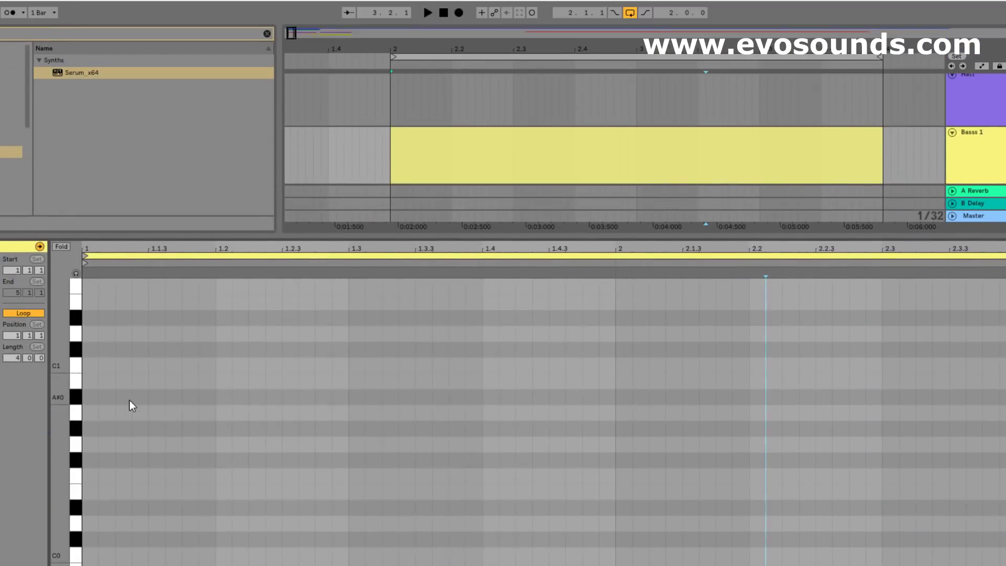
# Step: Stack one-beat notes from 1 to 1.2 on C0, D0, D#0, F0, G0, A0, A#0, C1, D1 and D#1
pyautogui.doubleClick(85, 446)
pyautogui.moveTo(96, 448); pyautogui.dragTo(166, 328)
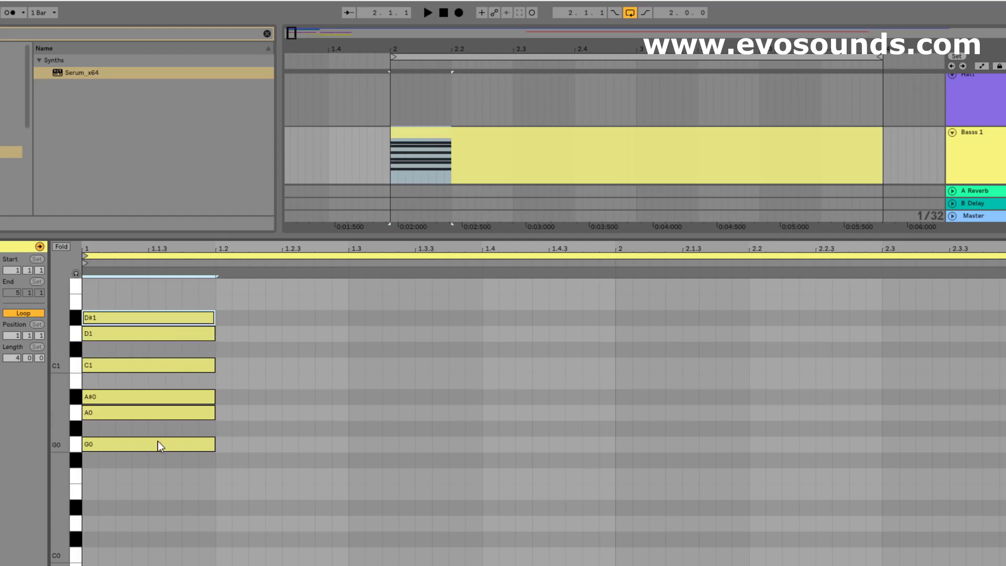
pyautogui.moveTo(137, 447); pyautogui.dragTo(135, 553)
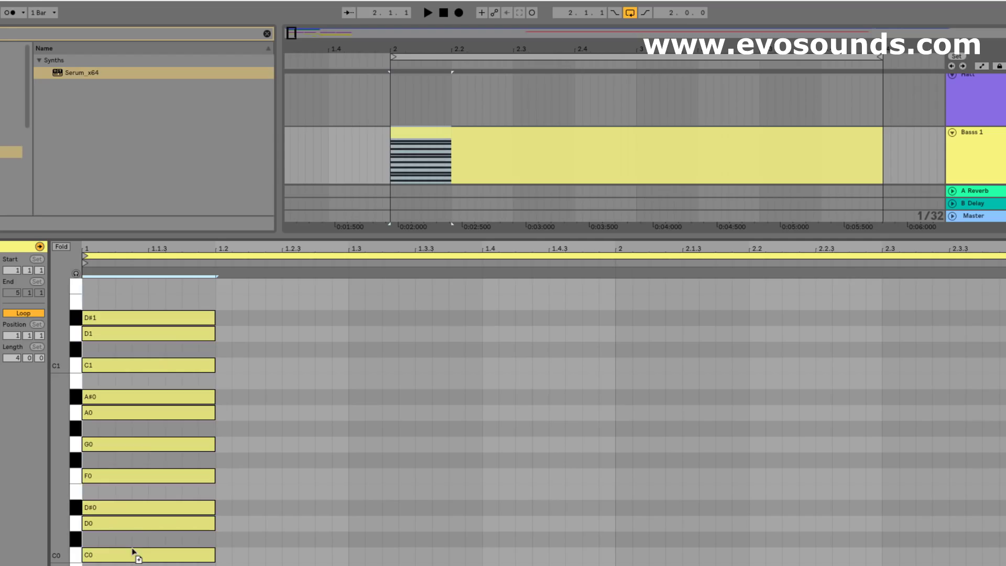
pyautogui.click(112, 447)
pyautogui.moveTo(111, 448); pyautogui.dragTo(119, 510)
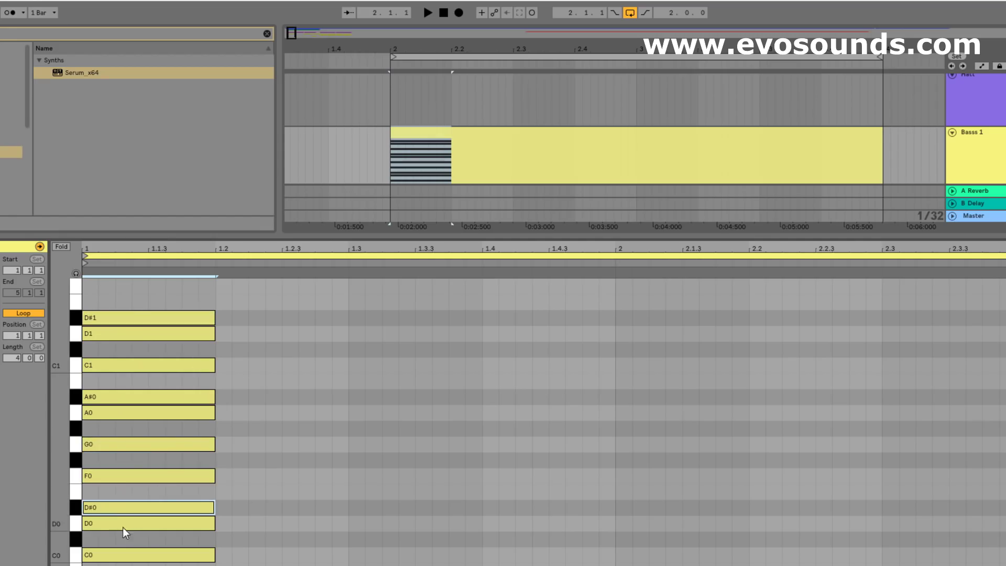
# Step: Clear all the stacked notes and draw a single G0 note from 1 to 1.2
pyautogui.hotkey('ctrl', 'a')
pyautogui.press('Delete')
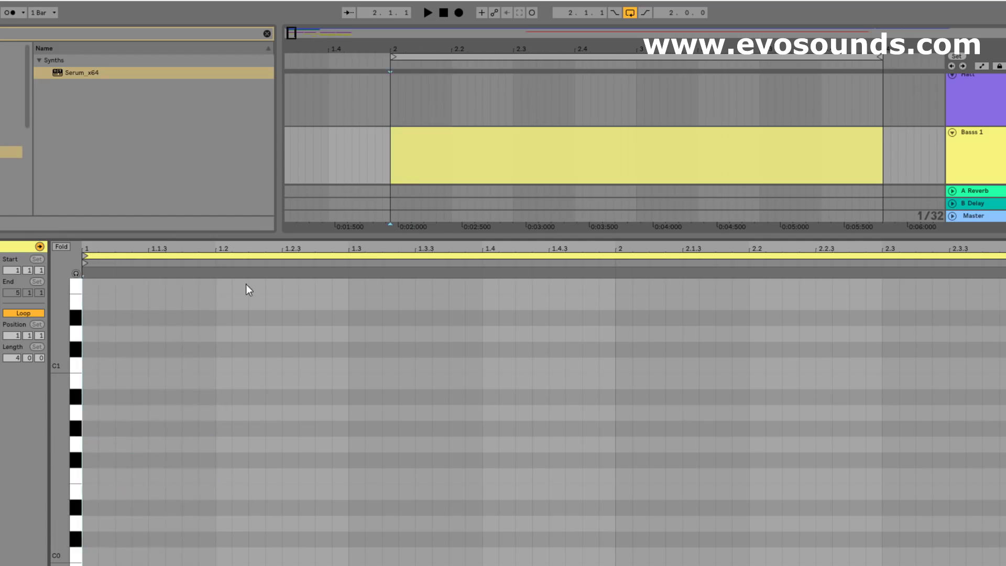
pyautogui.moveTo(96, 445); pyautogui.dragTo(209, 445)
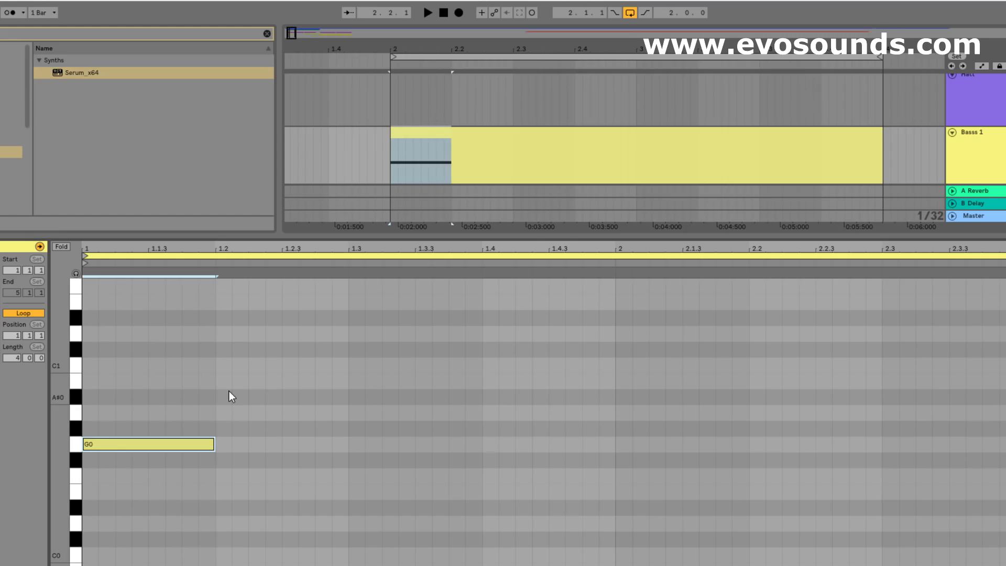
# Step: Duplicate the G0 note to 1.2, raise the copy to A#0 and shorten it to end at 1.2.3
pyautogui.hotkey('ctrl', 'd')
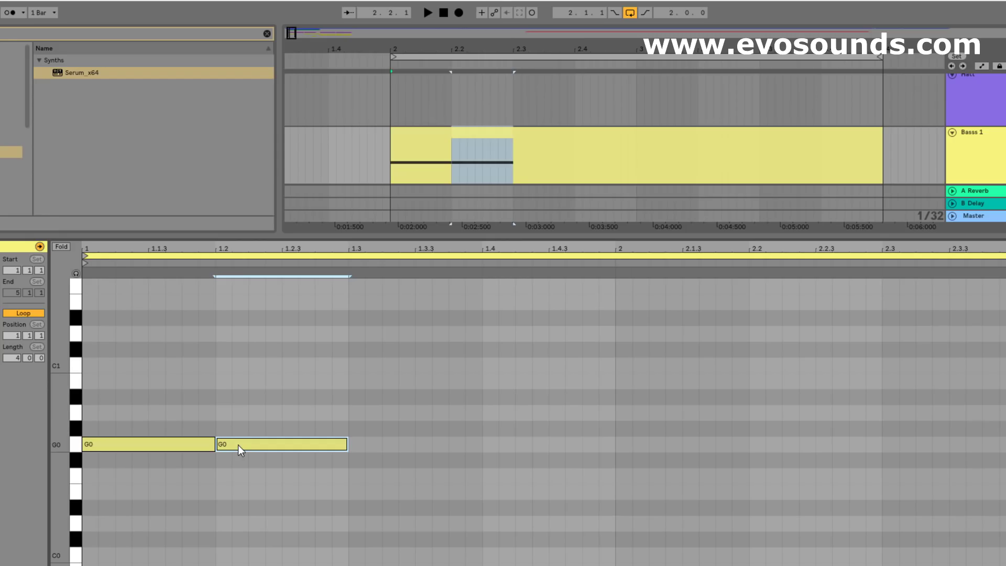
pyautogui.press('Up')
pyautogui.press('Up')
pyautogui.press('Up')
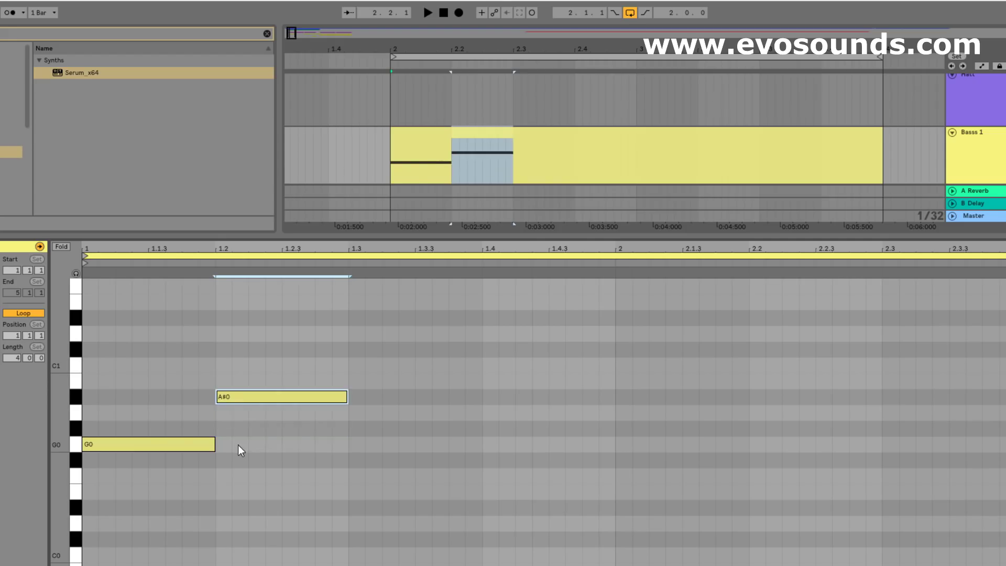
pyautogui.click(189, 445)
pyautogui.click(329, 396)
pyautogui.moveTo(347, 397); pyautogui.dragTo(281, 401)
# Step: Duplicate the A#0 note to 1.2.3, lower the copy to D#0 and audition the pattern
pyautogui.hotkey('ctrl', 'd')
pyautogui.press('Down')
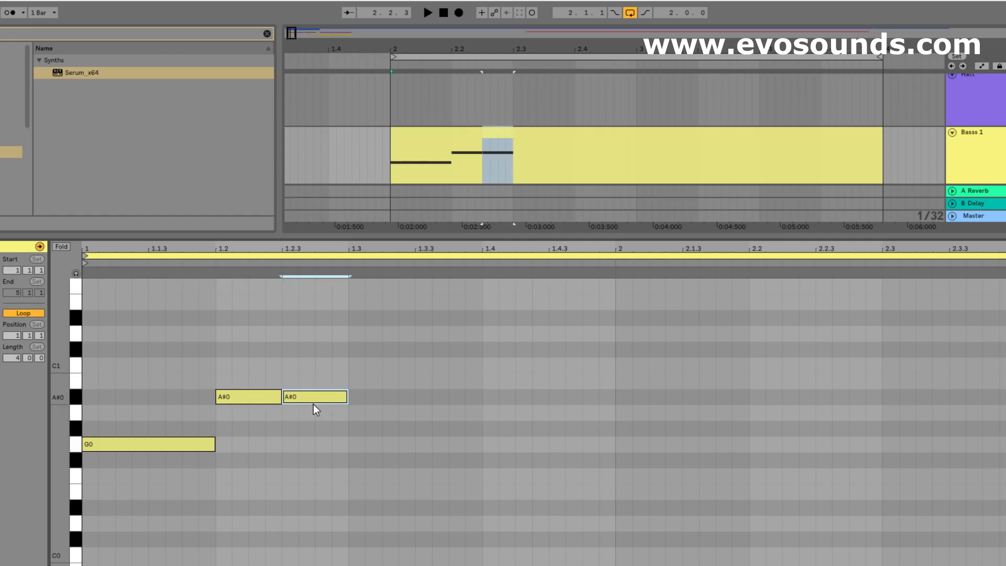
pyautogui.press('Up')
pyautogui.press('Up')
pyautogui.press('Up')
pyautogui.press('Up')
pyautogui.press('Down')
pyautogui.press('Down')
pyautogui.press('Down')
pyautogui.press('Down')
pyautogui.press('Down')
pyautogui.press('Down')
pyautogui.press('Down')
pyautogui.press('Down')
pyautogui.press('Down')
pyautogui.press('Down')
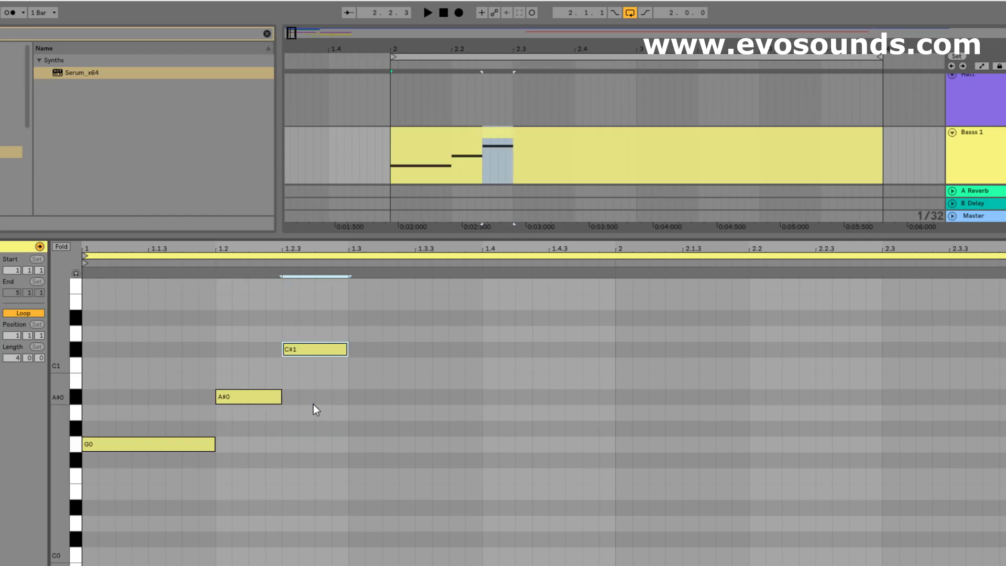
pyautogui.press('Down')
pyautogui.press('space')
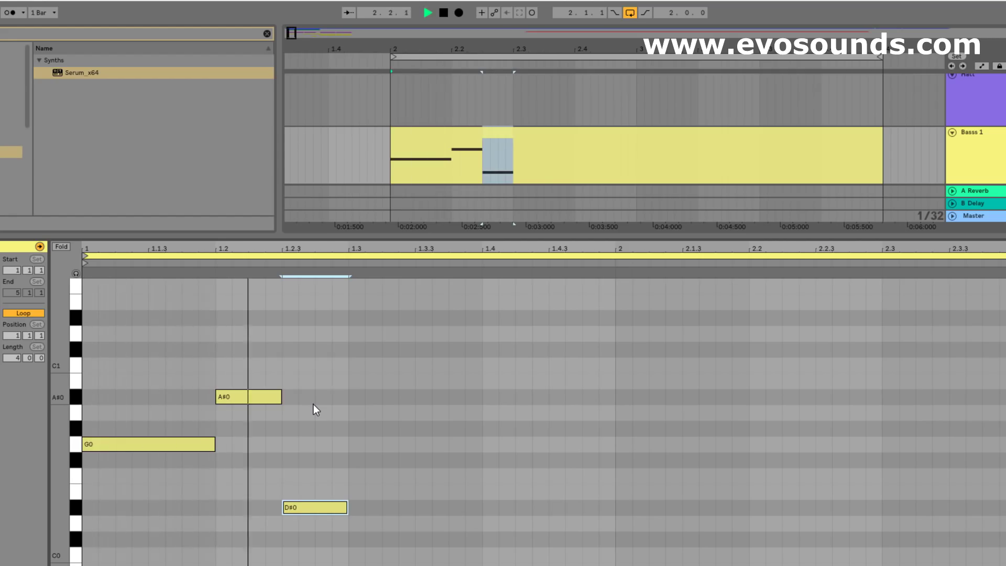
# Step: Copy the short note onward to make a G0 note from 1.3 to 1.4 and a G#0 note from 1.4 to 2, auditioning them
pyautogui.hotkey('ctrl', 'd')
pyautogui.moveTo(363, 507); pyautogui.dragTo(366, 444)
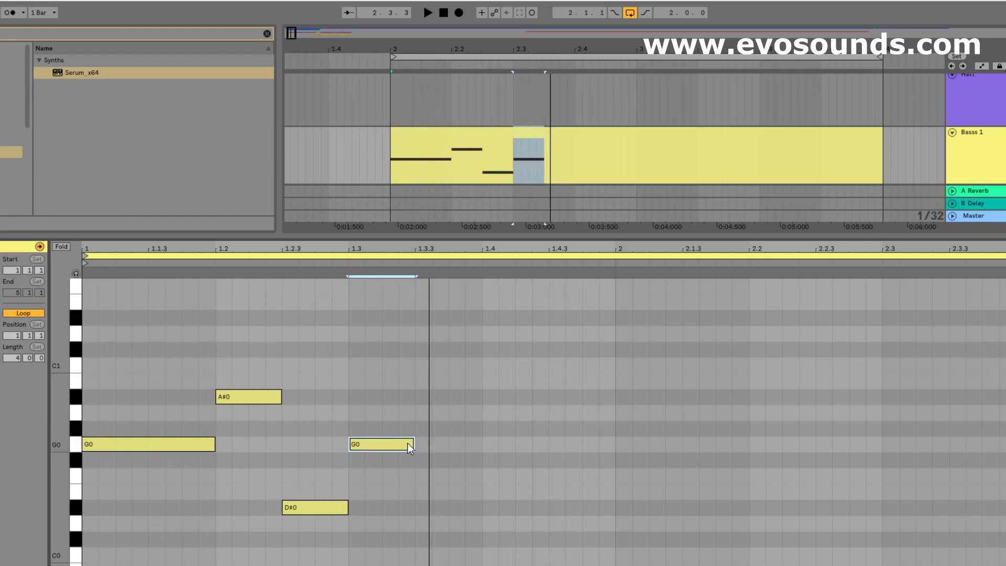
pyautogui.hotkey('ctrl', 'd')
pyautogui.hotkey('ctrl', 'd')
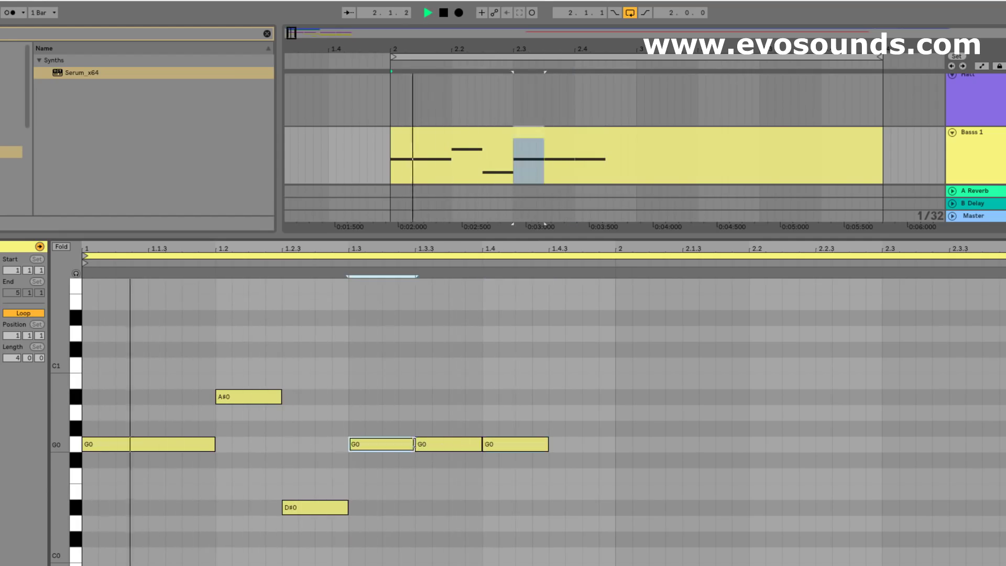
pyautogui.moveTo(416, 444); pyautogui.dragTo(349, 444)
pyautogui.press('space')
pyautogui.moveTo(499, 442); pyautogui.dragTo(611, 431)
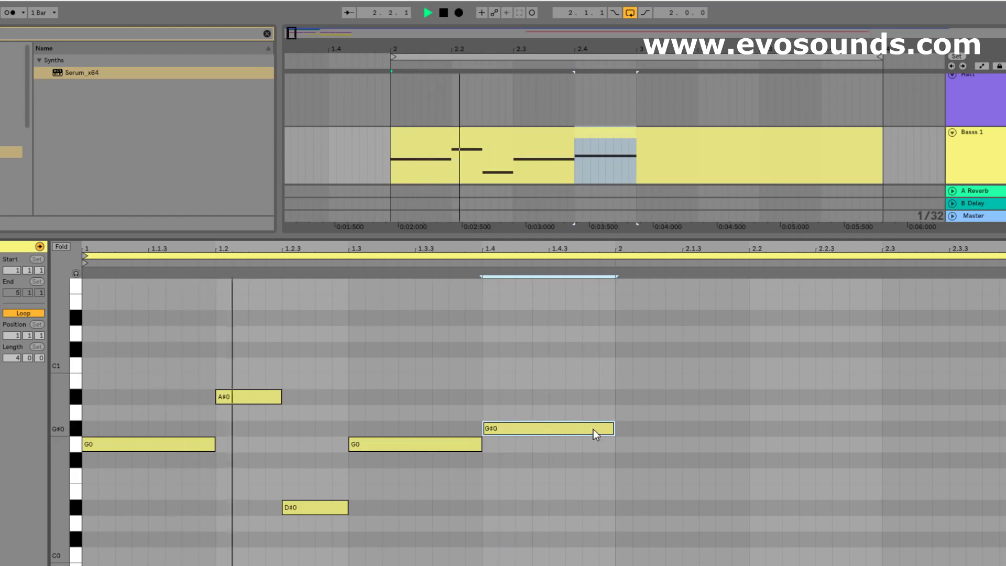
pyautogui.press('space')
# Step: Duplicate the whole one-bar pattern into the second bar and audition it
pyautogui.hotkey('ctrl', 'a')
pyautogui.hotkey('ctrl', 'd')
pyautogui.press('space')
# Step: Raise the G0 note at the start of the second bar to A#0
pyautogui.click(683, 461)
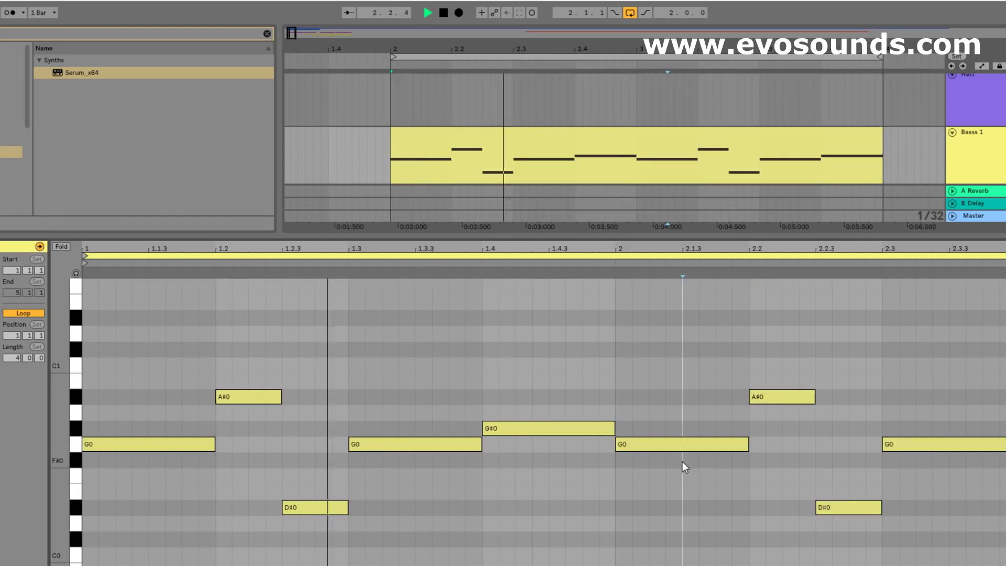
pyautogui.click(644, 445)
pyautogui.moveTo(644, 438); pyautogui.dragTo(652, 404)
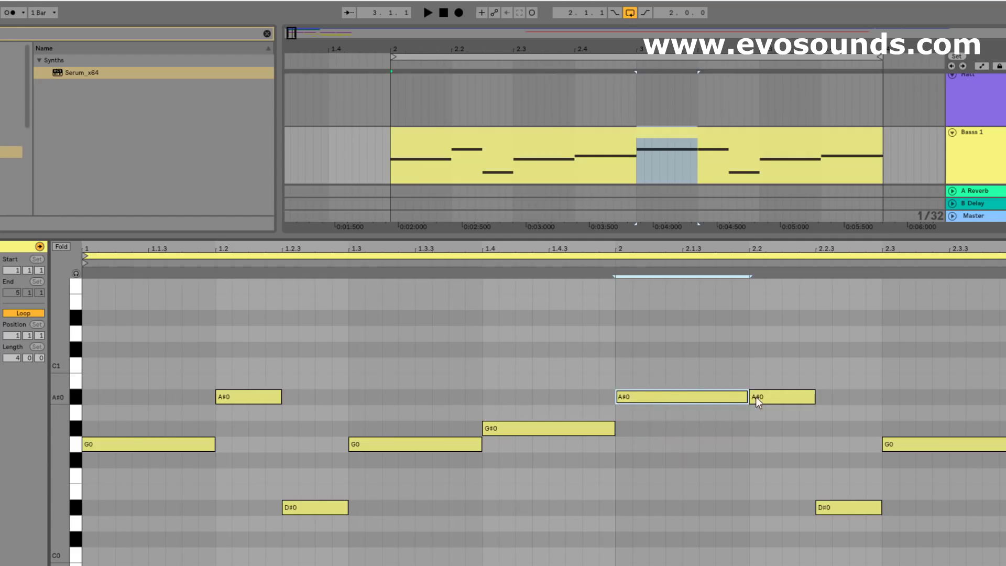
# Step: Lower the A#0 note at 2.2 to G0 and audition the two-bar pattern
pyautogui.click(778, 397)
pyautogui.moveTo(778, 397); pyautogui.dragTo(778, 445)
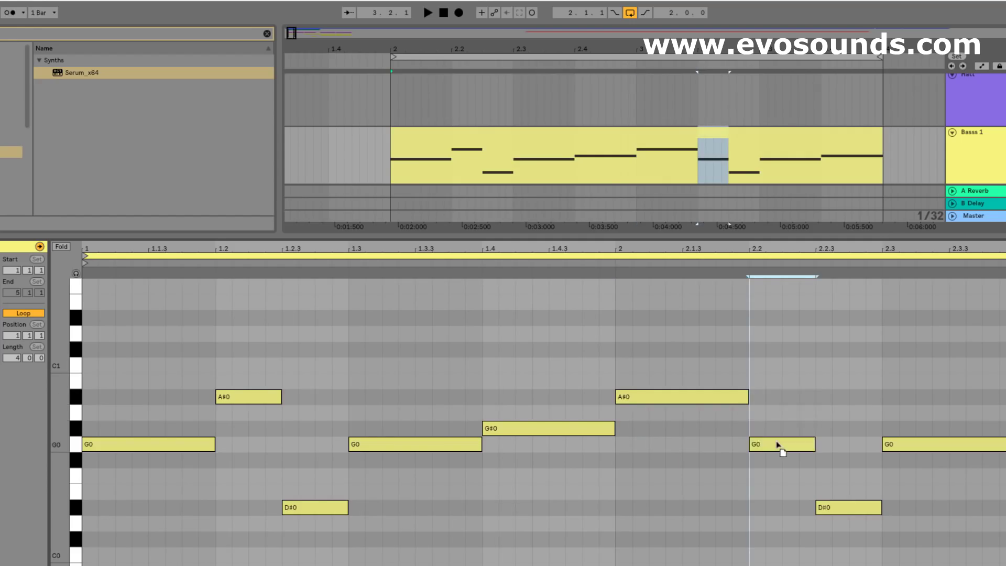
pyautogui.click(828, 507)
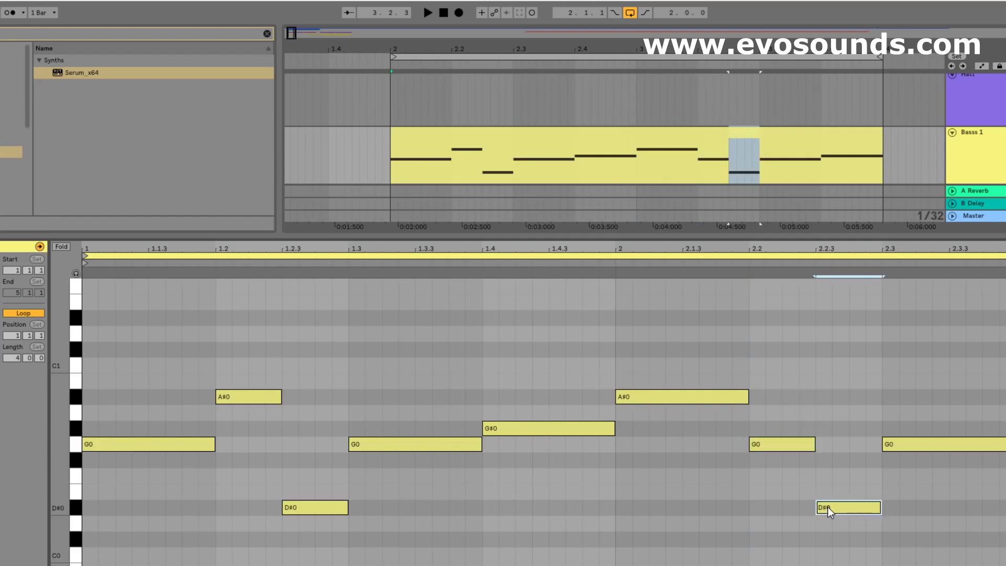
pyautogui.click(950, 442)
pyautogui.press('space')
pyautogui.moveTo(586, 305); pyautogui.dragTo(175, 563)
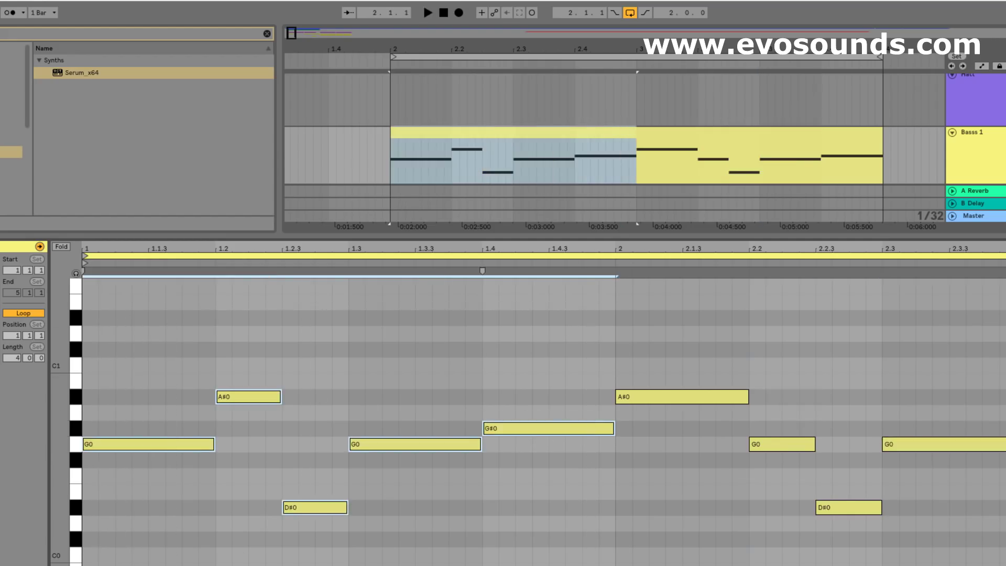
pyautogui.moveTo(1004, 341); pyautogui.dragTo(435, 563)
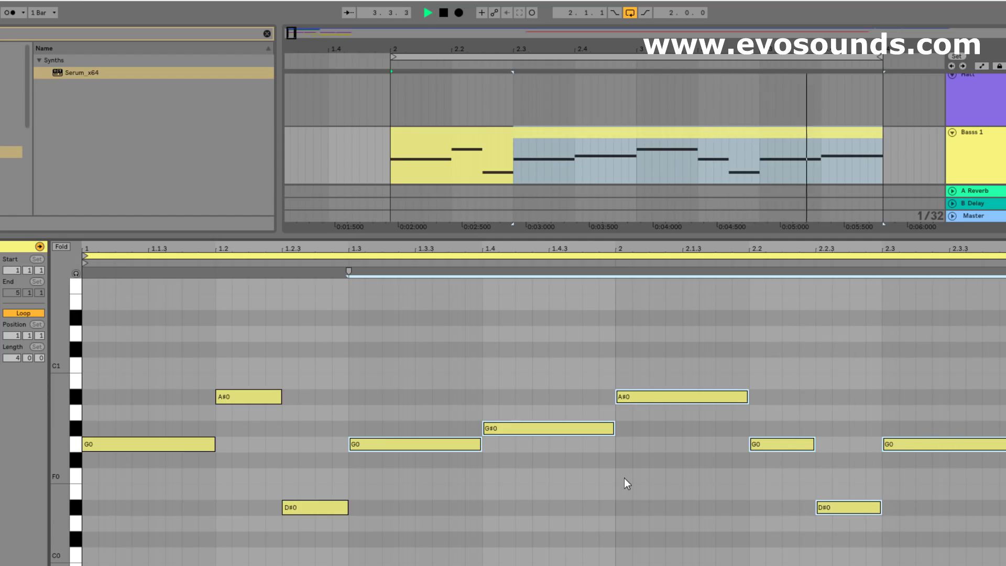
# Step: Set the note at 2.2 to G#0 and the D#0 note at 2.2.3 to F0, auditioning the pattern
pyautogui.click(652, 398)
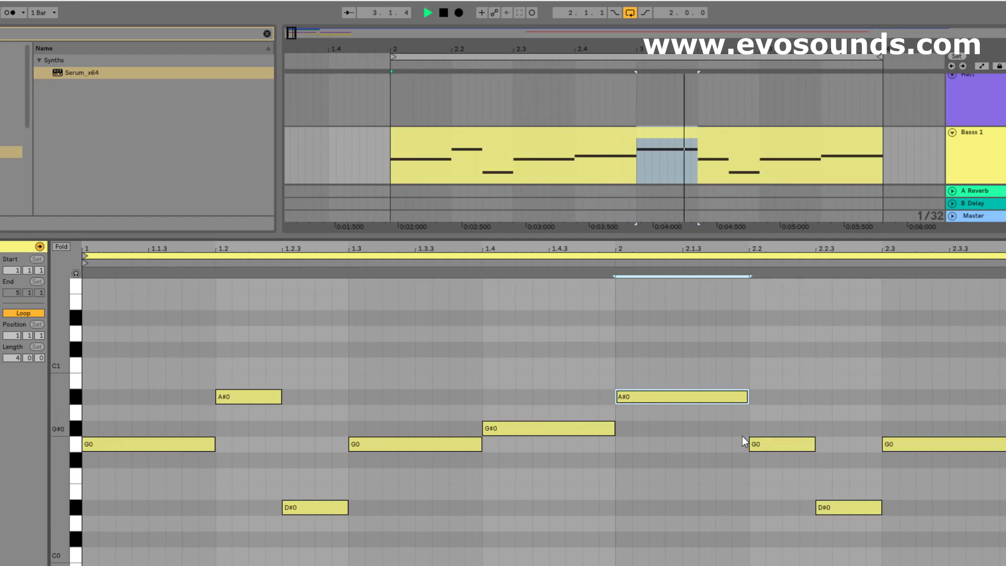
pyautogui.moveTo(765, 445); pyautogui.dragTo(766, 430)
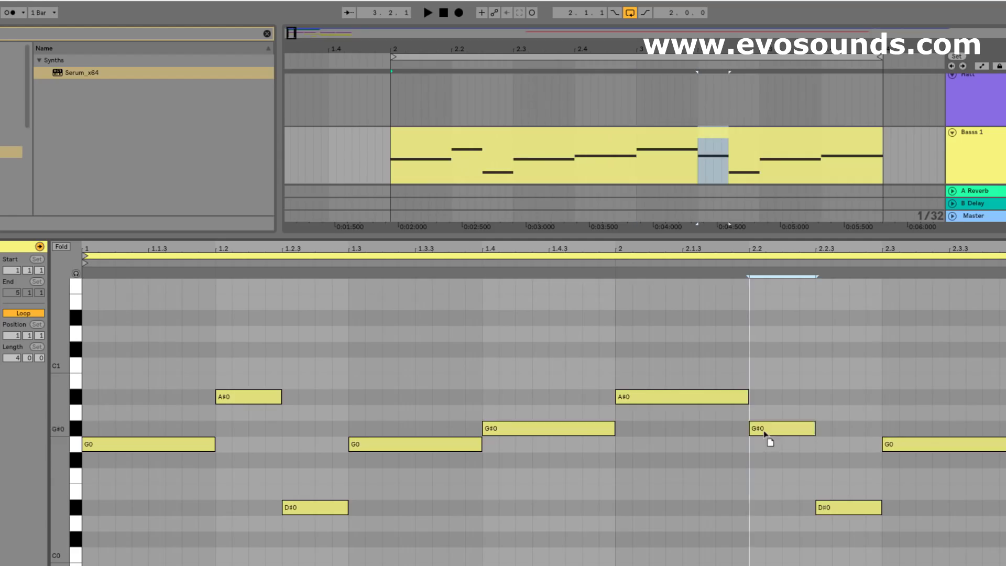
pyautogui.click(838, 509)
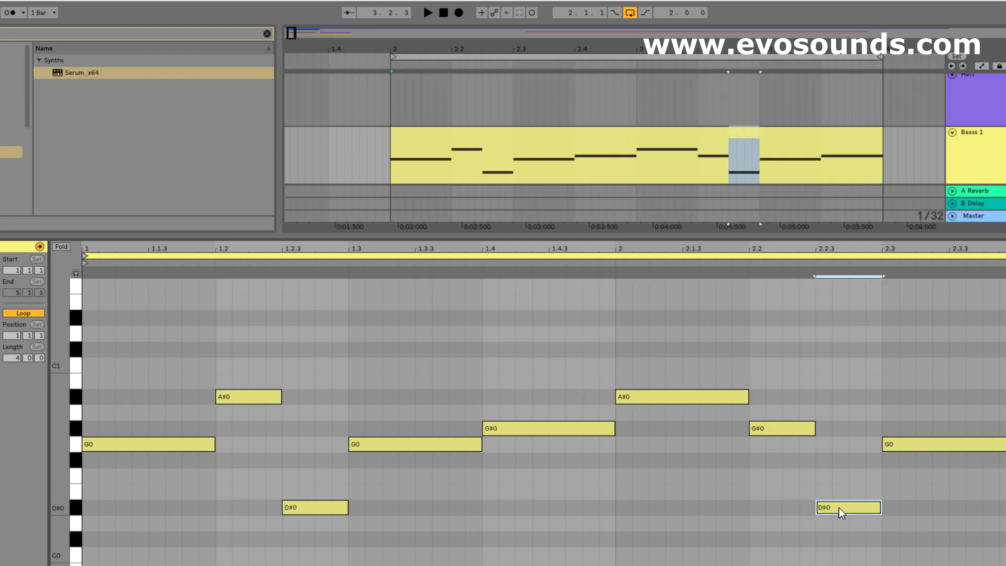
pyautogui.moveTo(838, 508); pyautogui.dragTo(840, 452)
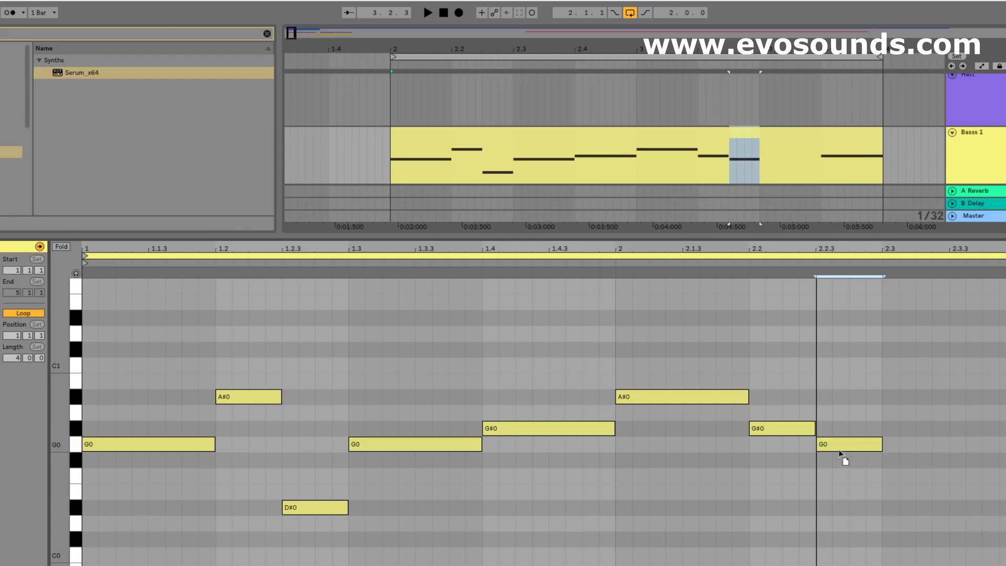
pyautogui.hotkey('ctrl', 'd')
pyautogui.press('Down')
pyautogui.press('Down')
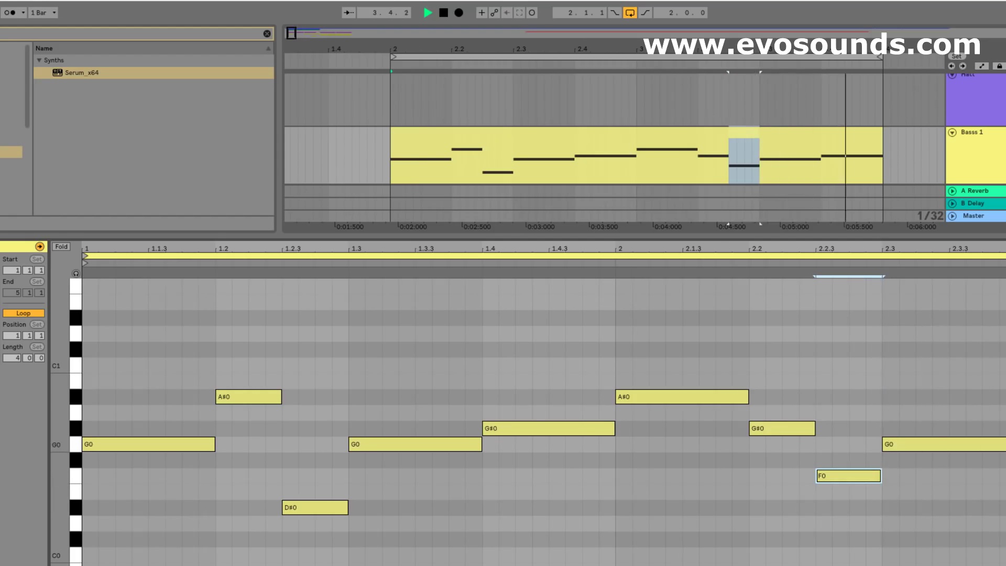
pyautogui.press('space')
pyautogui.press('space')
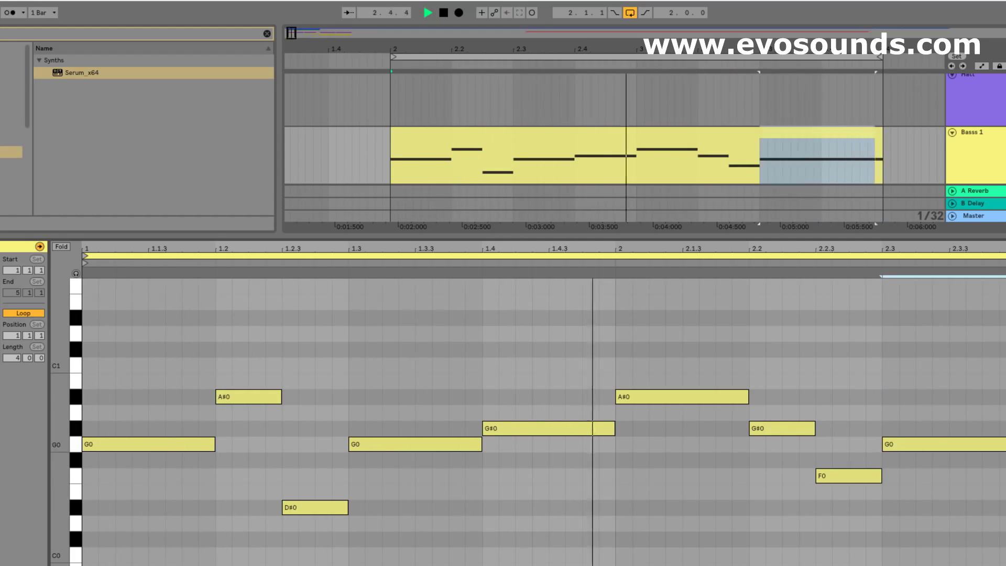
# Step: Extend the G0 note at 2.3 to the end of the second bar and lower the opening G0 note to D#0
pyautogui.click(922, 444)
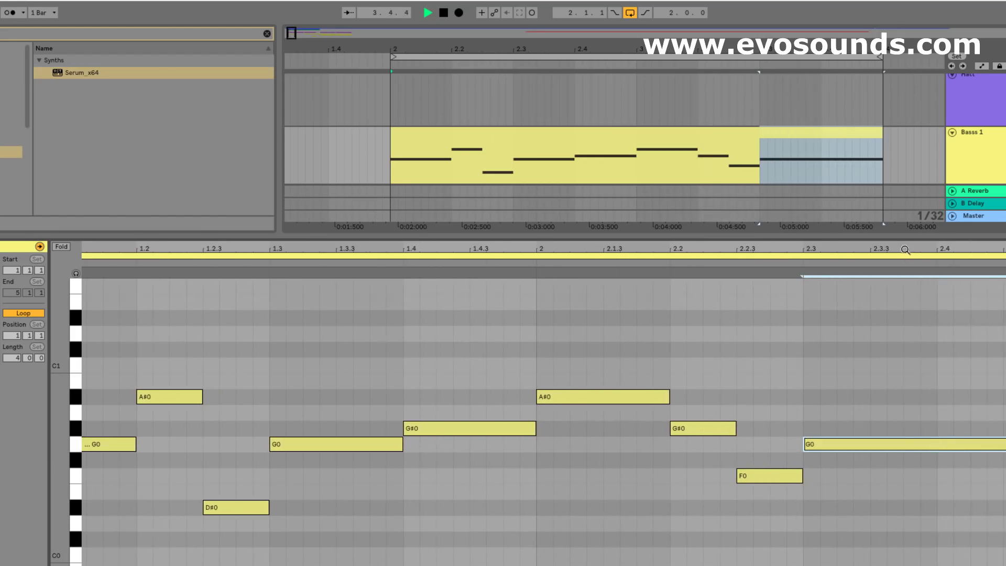
pyautogui.press('-')
pyautogui.moveTo(103, 248); pyautogui.dragTo(103, 277)
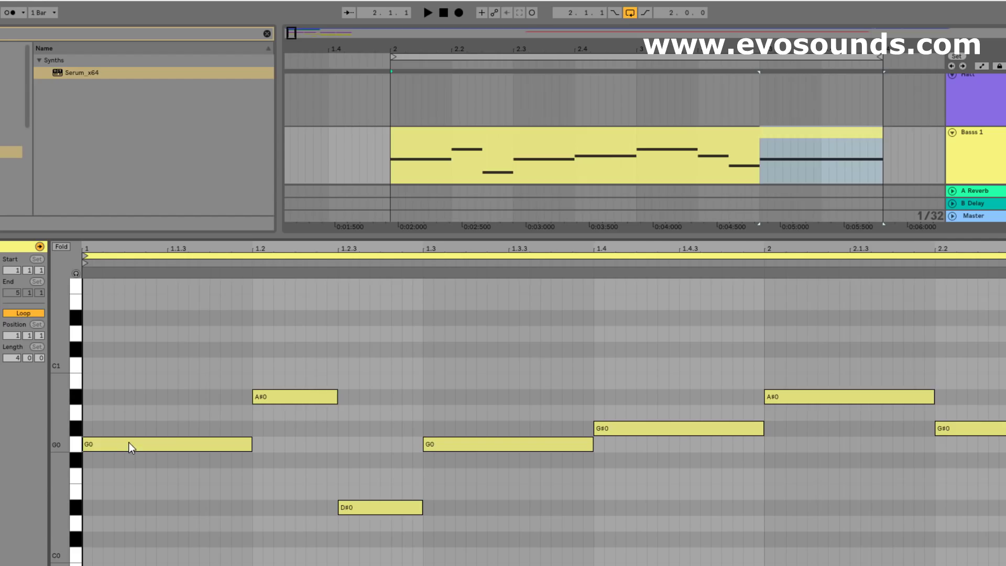
pyautogui.moveTo(123, 445); pyautogui.dragTo(124, 509)
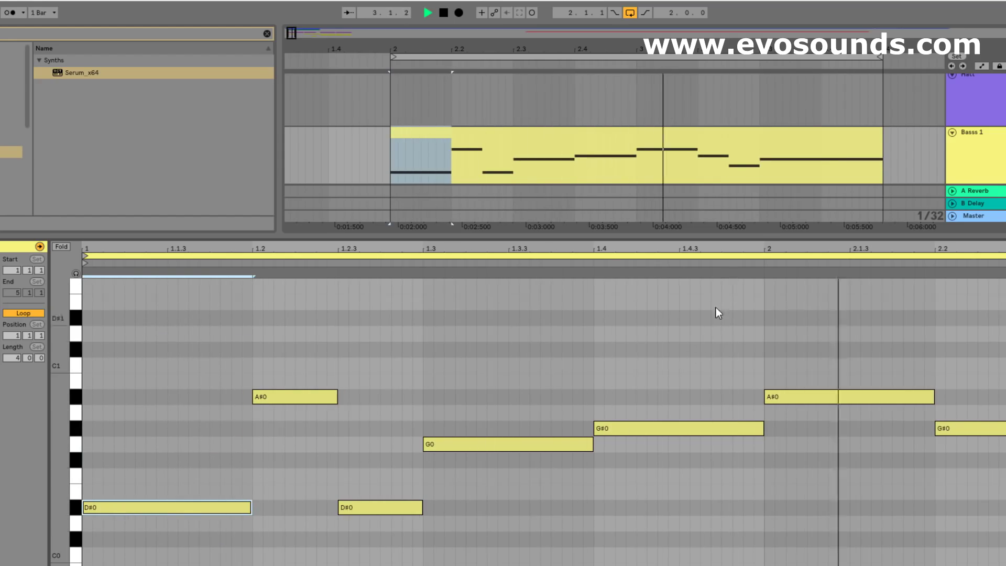
pyautogui.moveTo(463, 249); pyautogui.dragTo(462, 231)
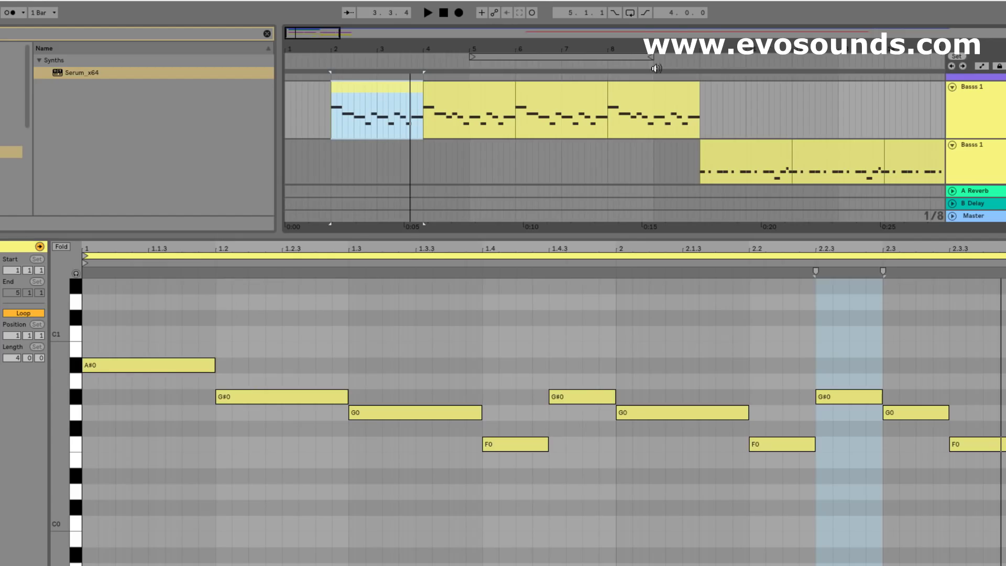
# Step: Lower the opening A#0 note of the descending pattern to G0 and further to D#0, auditioning the change
pyautogui.moveTo(124, 365); pyautogui.dragTo(128, 413)
pyautogui.press('space')
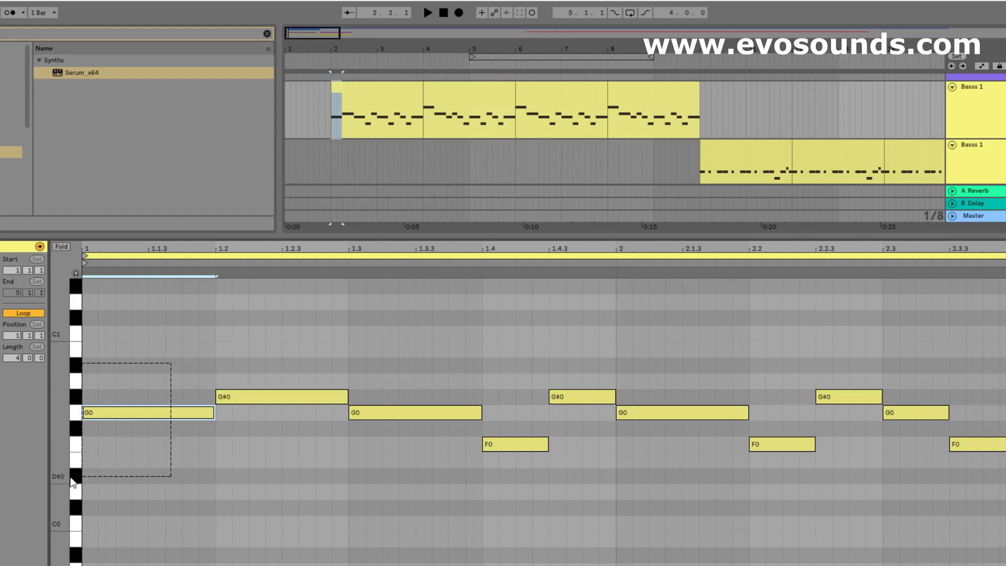
pyautogui.moveTo(118, 412); pyautogui.dragTo(114, 474)
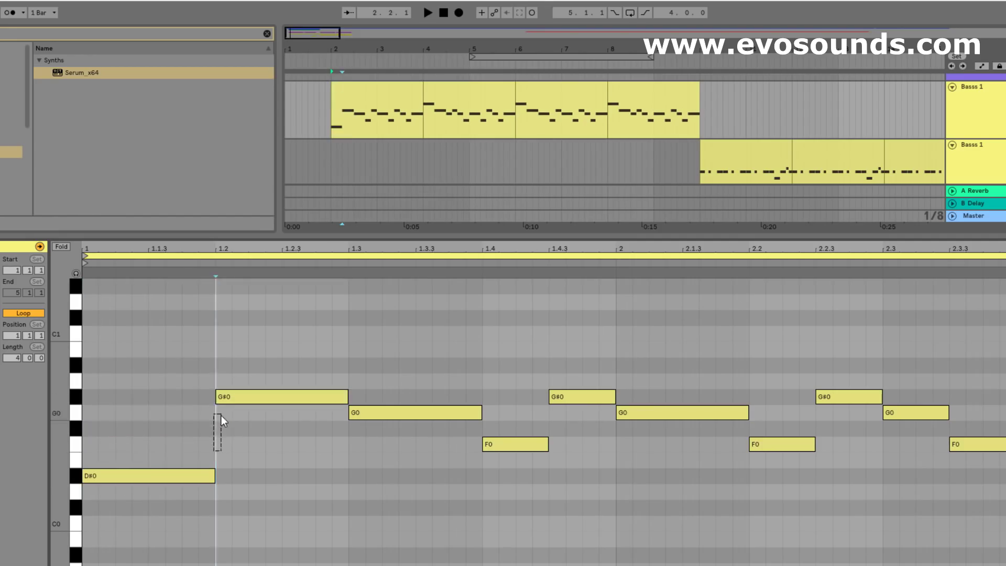
pyautogui.moveTo(150, 476)
pyautogui.mouseDown()
pyautogui.moveTo(164, 374)
pyautogui.moveTo(150, 387)
pyautogui.moveTo(142, 497)
pyautogui.moveTo(150, 474)
pyautogui.mouseUp()
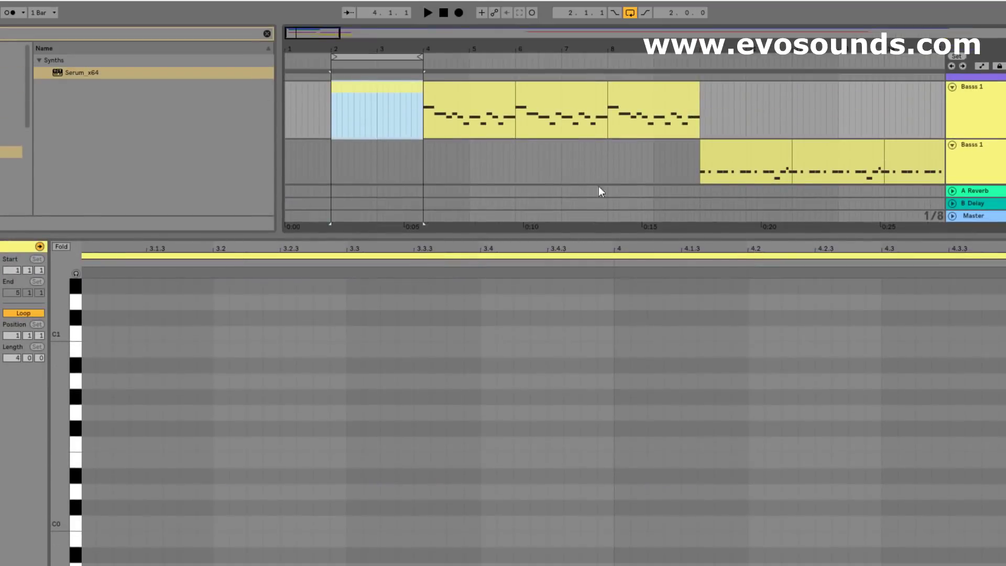
pyautogui.scroll(3, 402, 389)
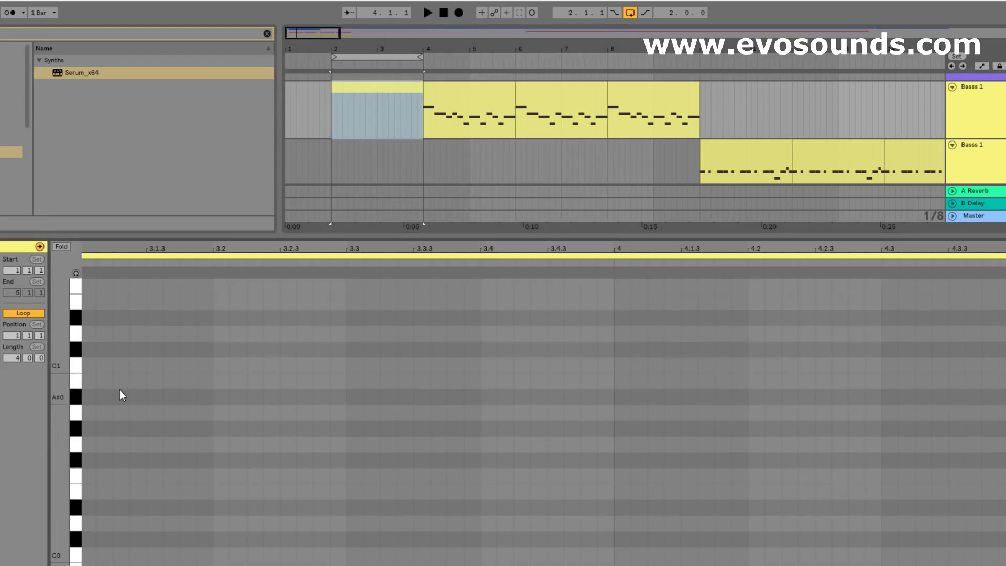
pyautogui.doubleClick(93, 446)
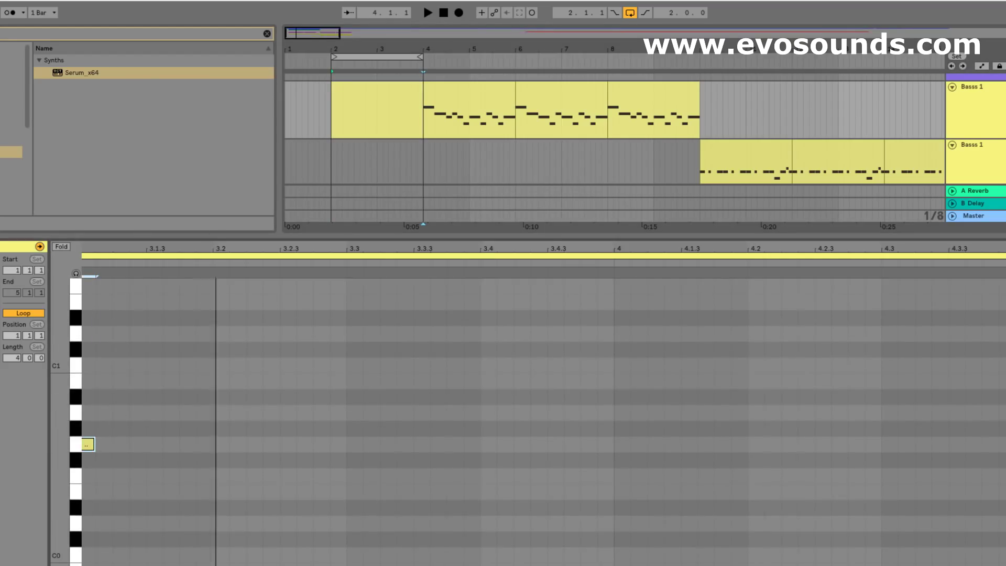
pyautogui.moveTo(725, 307); pyautogui.dragTo(473, 470)
pyautogui.click(473, 470)
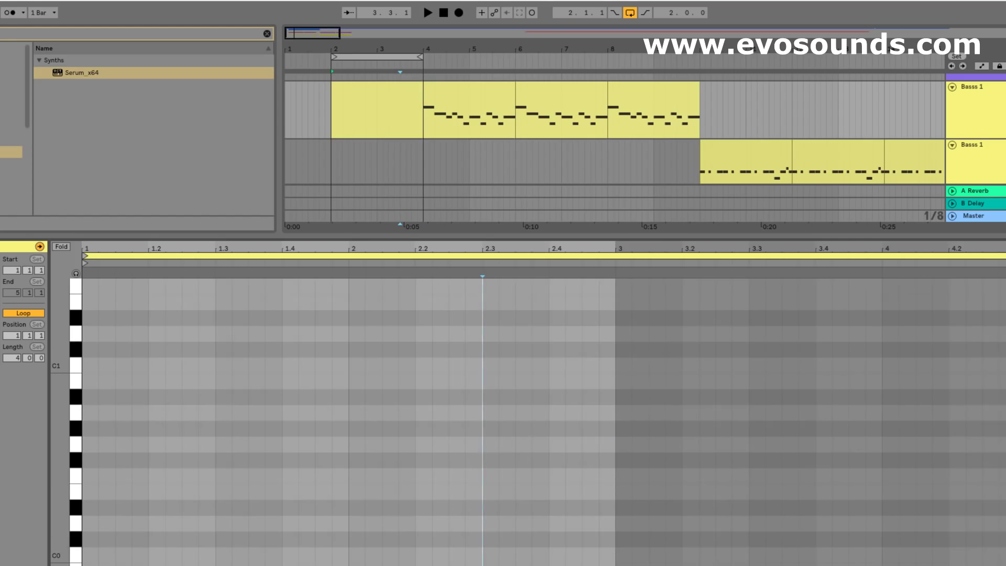
# Step: In the Basss 1 track's Sylenth1, raise the amp envelope release slightly and set Oscillator A2 to a sine wave with 0 voices
pyautogui.click(990, 123)
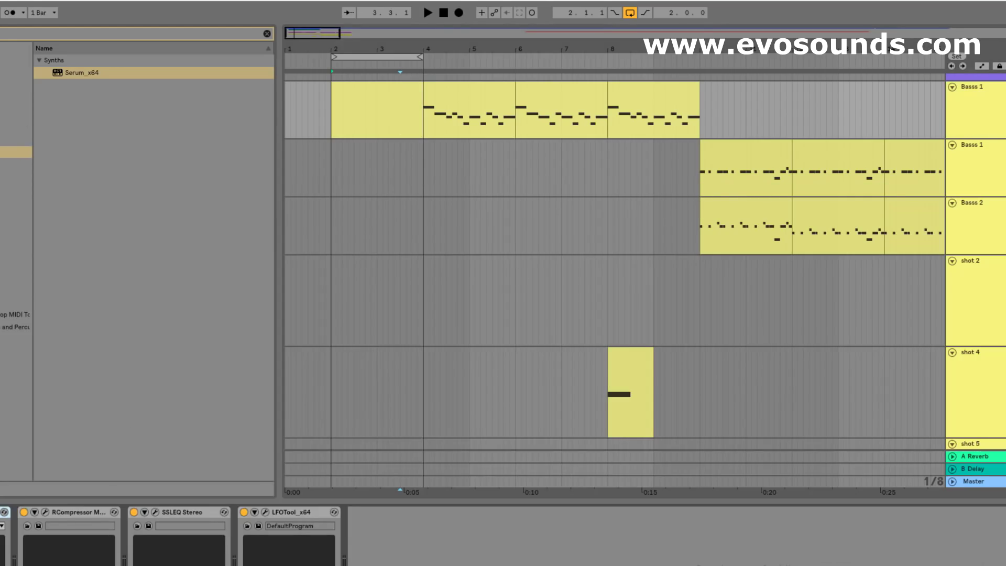
pyautogui.click(0, 512)
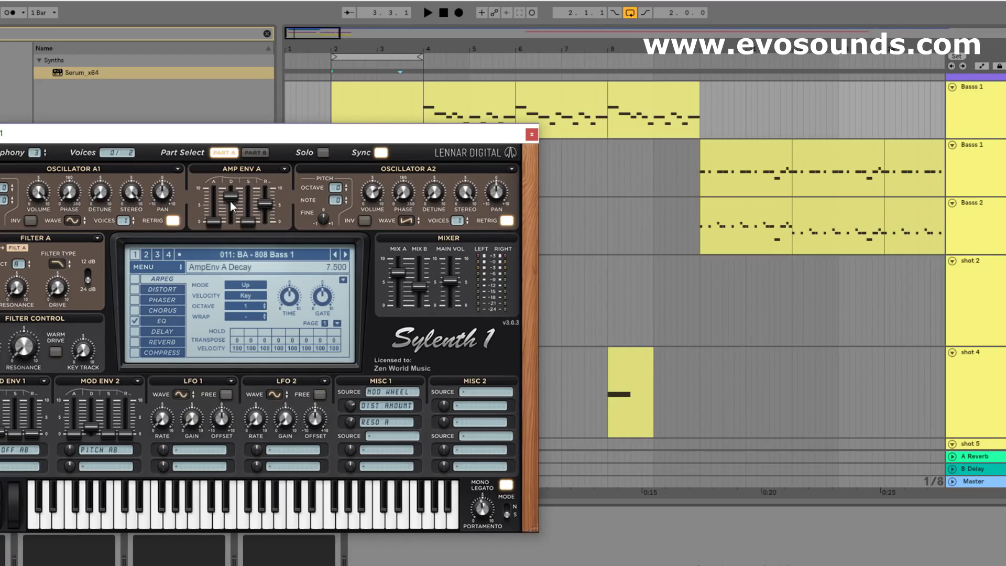
pyautogui.moveTo(264, 206); pyautogui.dragTo(266, 203)
pyautogui.click(399, 218)
pyautogui.click(446, 230)
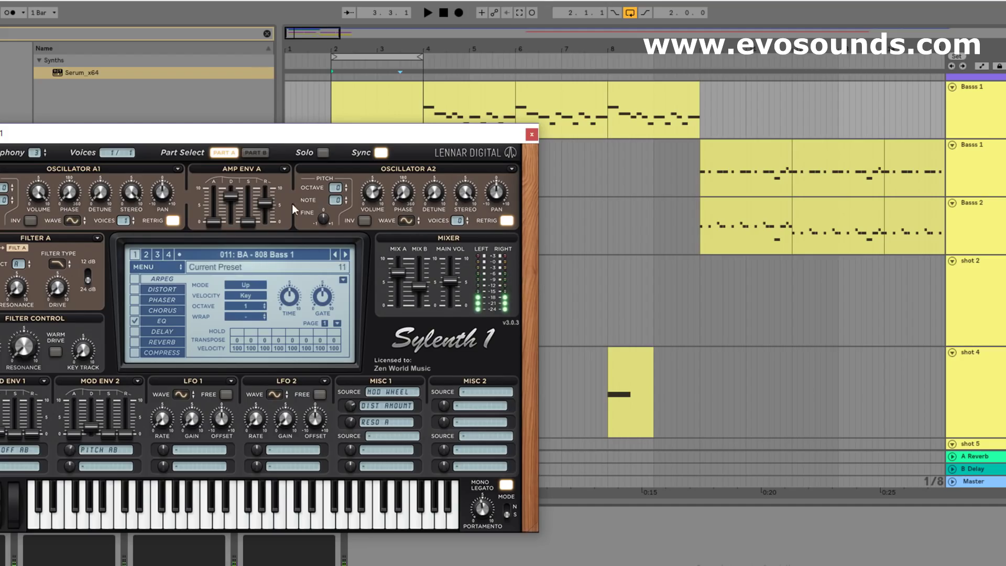
# Step: Turn on the synth's FoldBack distortion with an amount of 2.2 and return to the empty clip's note editor
pyautogui.click(158, 289)
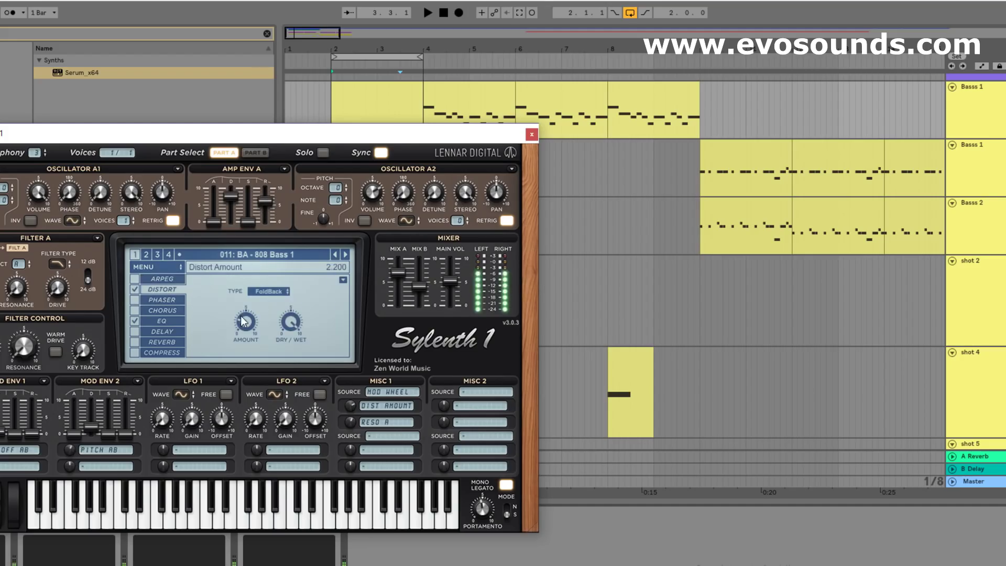
pyautogui.click(532, 134)
pyautogui.hotkey('ctrl', 'shift', 'm')
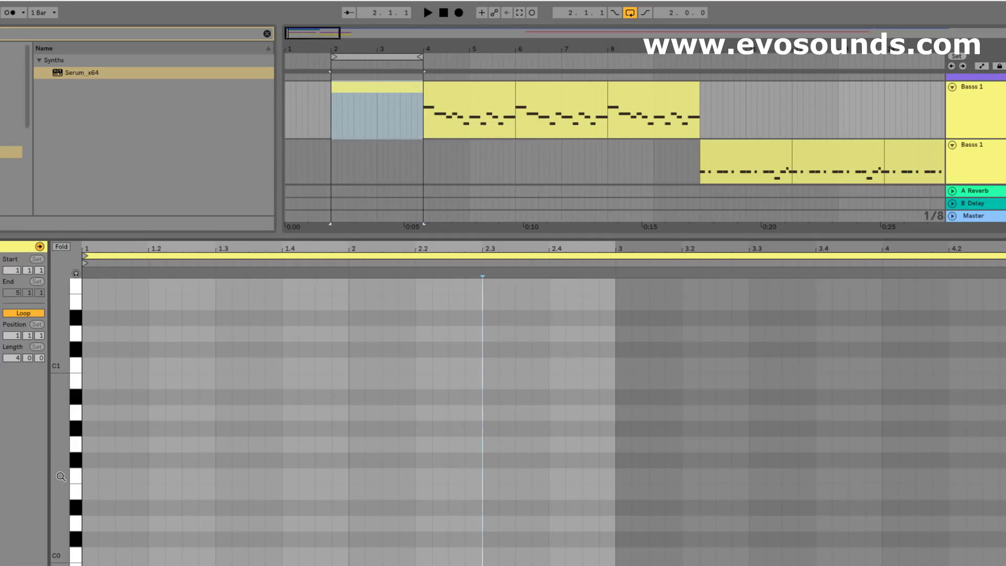
# Step: Draw a G0 note from 1.1.3 to 1.2, place a copy of it just after 1.4 and play the loop
pyautogui.doubleClick(126, 444)
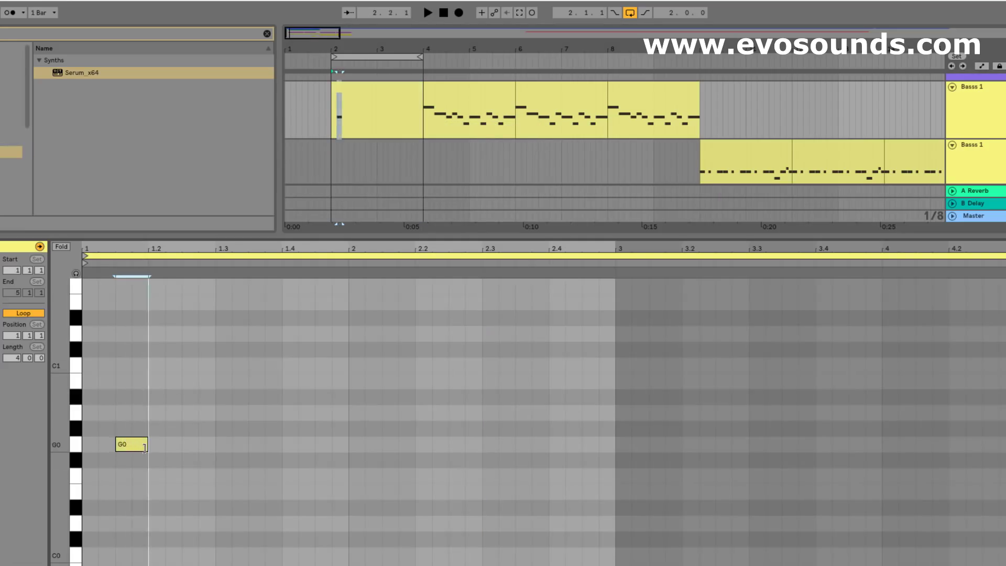
pyautogui.hotkey('ctrl', 'd')
pyautogui.moveTo(157, 444); pyautogui.dragTo(307, 446)
pyautogui.press('space')
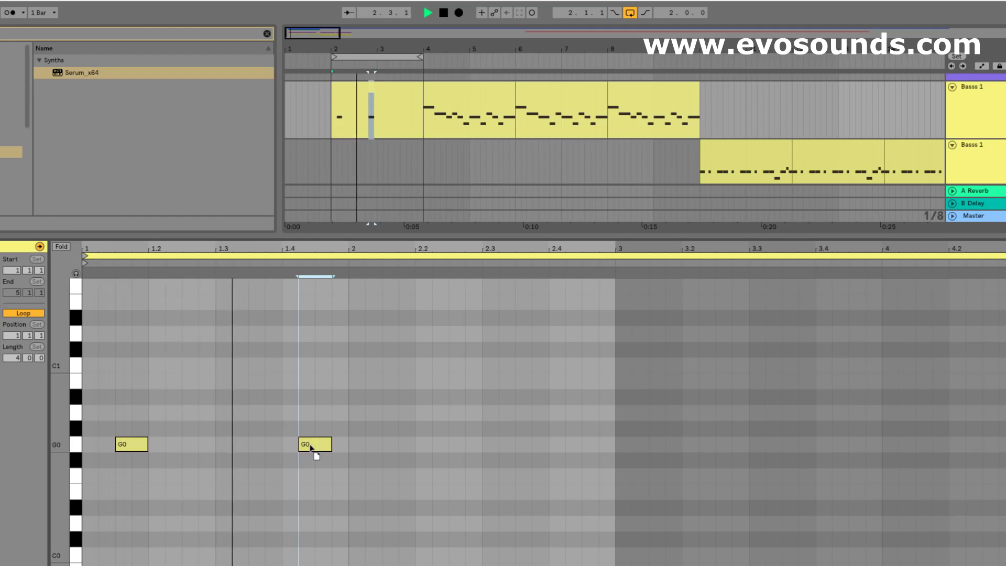
# Step: Try different positions for the copied G0 note and place it at 1.3.4
pyautogui.moveTo(310, 447); pyautogui.dragTo(321, 446)
pyautogui.moveTo(139, 445)
pyautogui.mouseDown()
pyautogui.moveTo(131, 443)
pyautogui.moveTo(158, 450)
pyautogui.mouseUp()
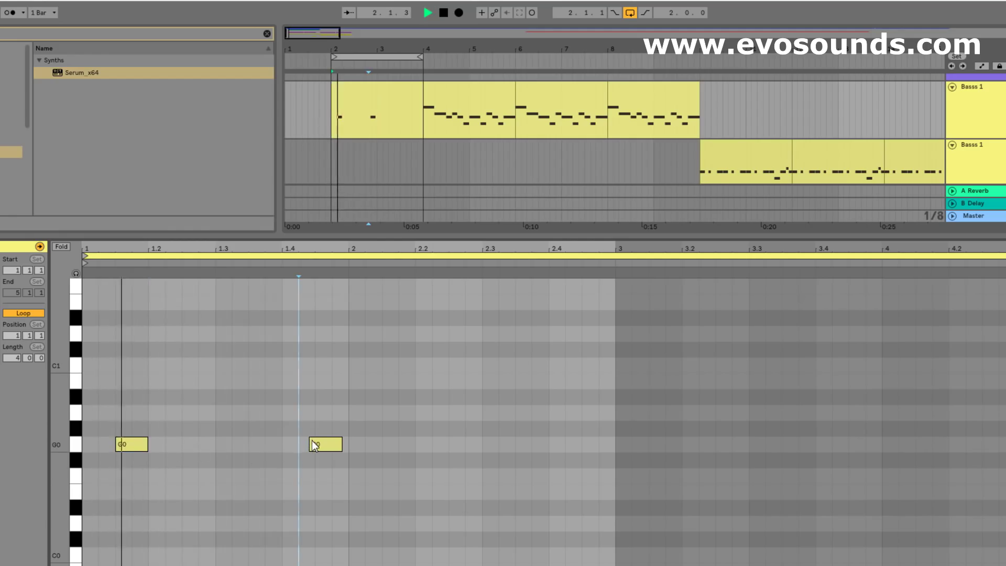
pyautogui.moveTo(319, 442); pyautogui.dragTo(281, 452)
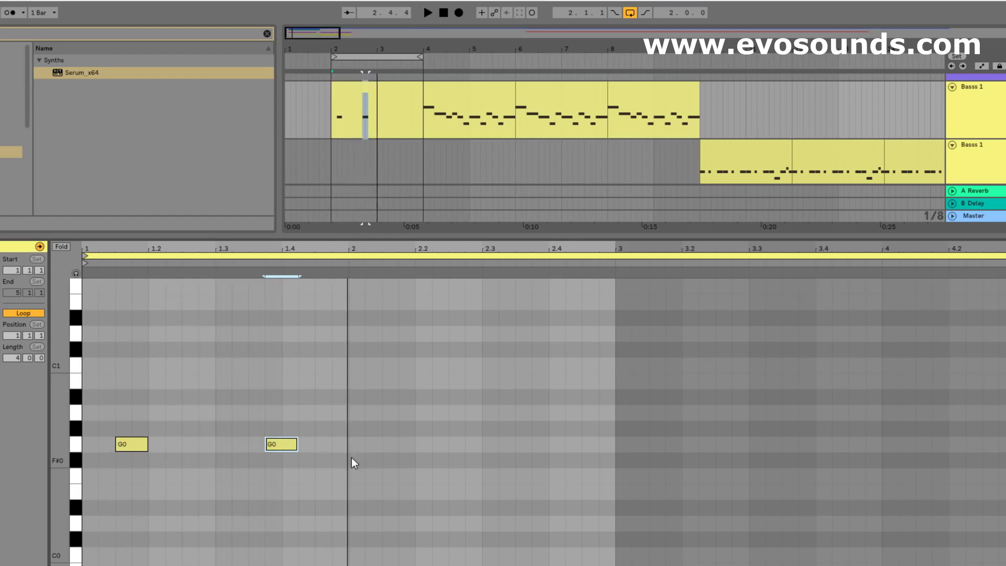
# Step: Copy the two G0 notes into the second bar, raise the first bar's second note to G#0 and audition the pattern
pyautogui.moveTo(310, 450); pyautogui.dragTo(540, 440)
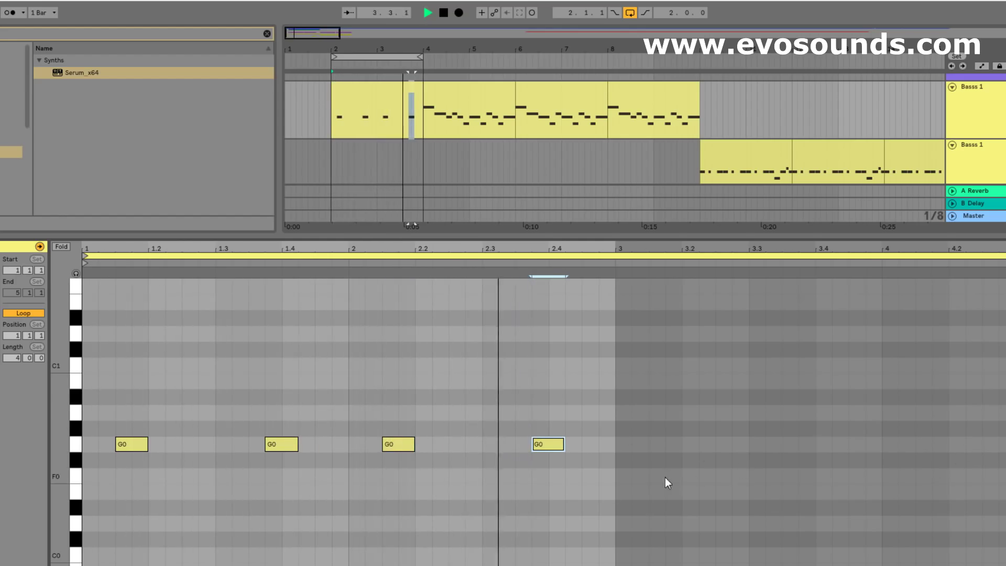
pyautogui.click(273, 443)
pyautogui.press('space')
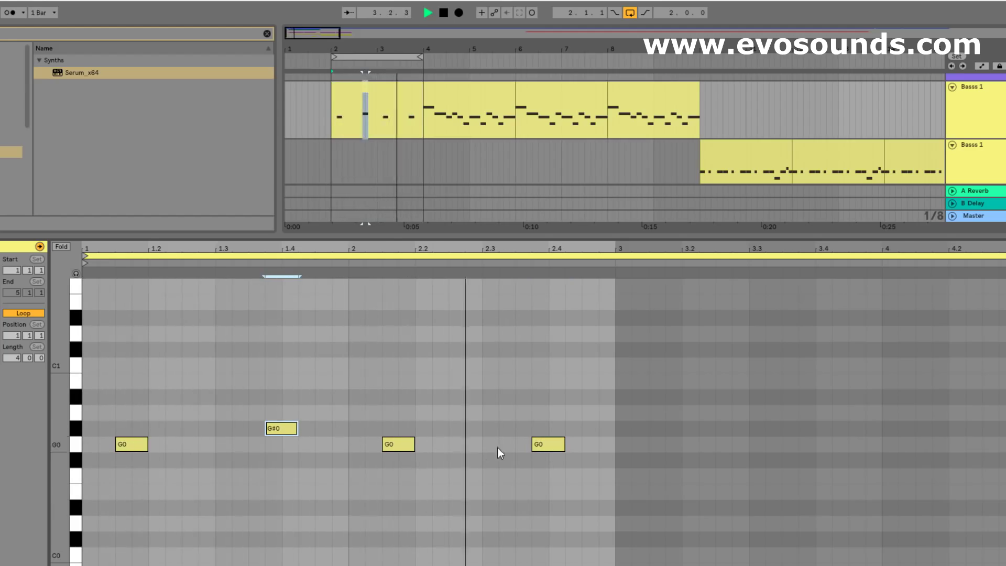
# Step: Lower the bass synth's amp envelope release for a shorter tail, audition it and close the synth
pyautogui.click(943, 120)
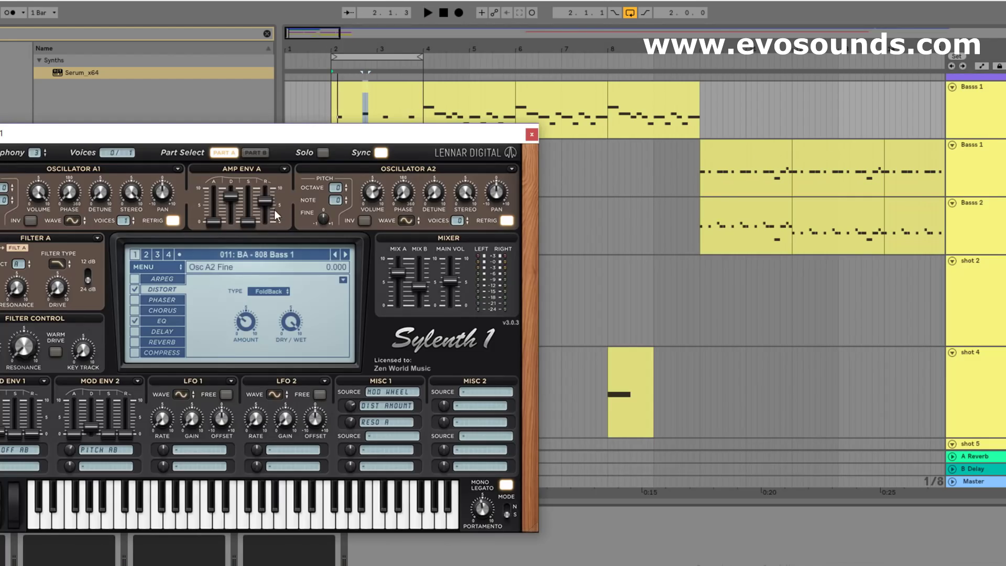
pyautogui.moveTo(263, 206); pyautogui.dragTo(263, 249)
pyautogui.press('space')
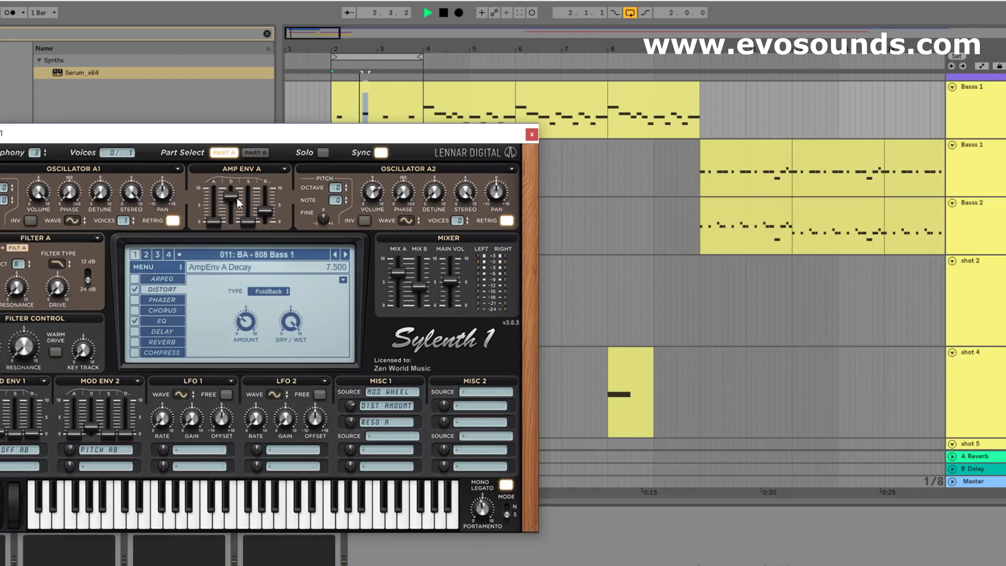
pyautogui.click(531, 135)
# Step: Reopen the clip's notes and move the G#0 note to G0 at 1.2.2 while auditioning
pyautogui.doubleClick(383, 104)
pyautogui.press('space')
pyautogui.click(131, 444)
pyautogui.press('space')
pyautogui.moveTo(286, 429); pyautogui.dragTo(186, 446)
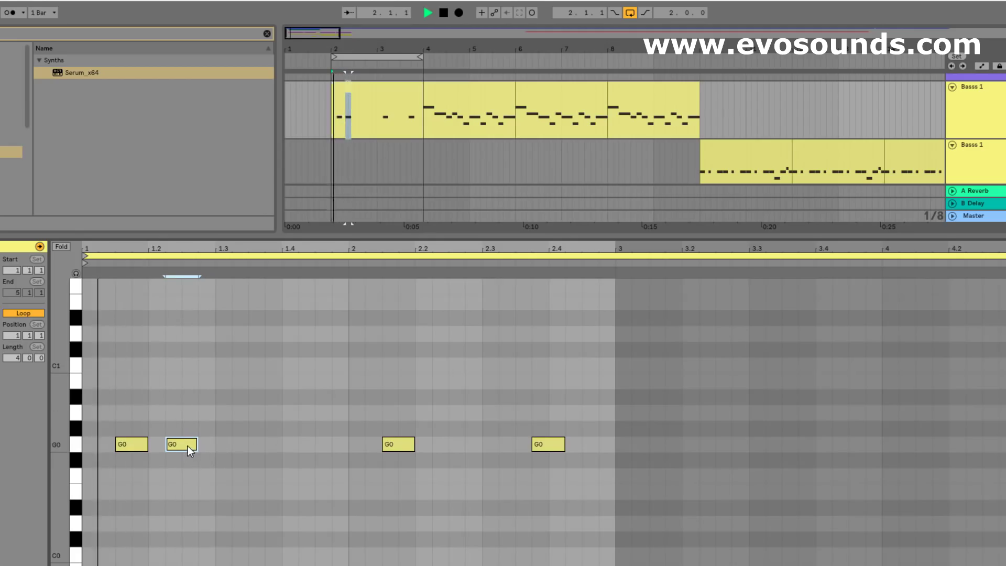
# Step: Add a G0 note at 1.3.3 and a G#0 note at 1.4.3 to the first bar
pyautogui.doubleClick(255, 444)
pyautogui.doubleClick(330, 444)
pyautogui.moveTo(329, 443); pyautogui.dragTo(332, 427)
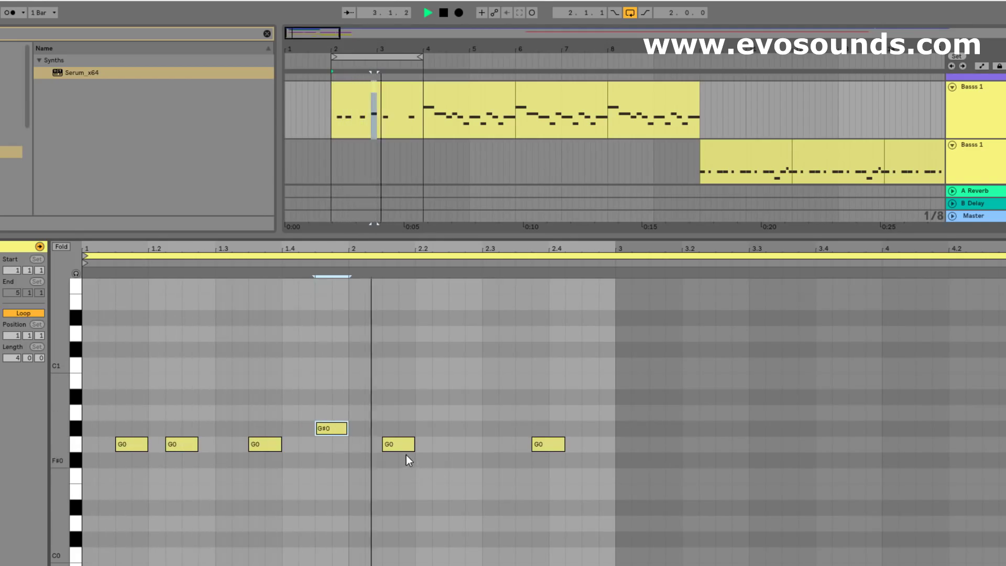
# Step: Duplicate the first bar's four notes into the second bar in place of its existing notes
pyautogui.moveTo(348, 478); pyautogui.dragTo(108, 416)
pyautogui.hotkey('ctrl', 'd')
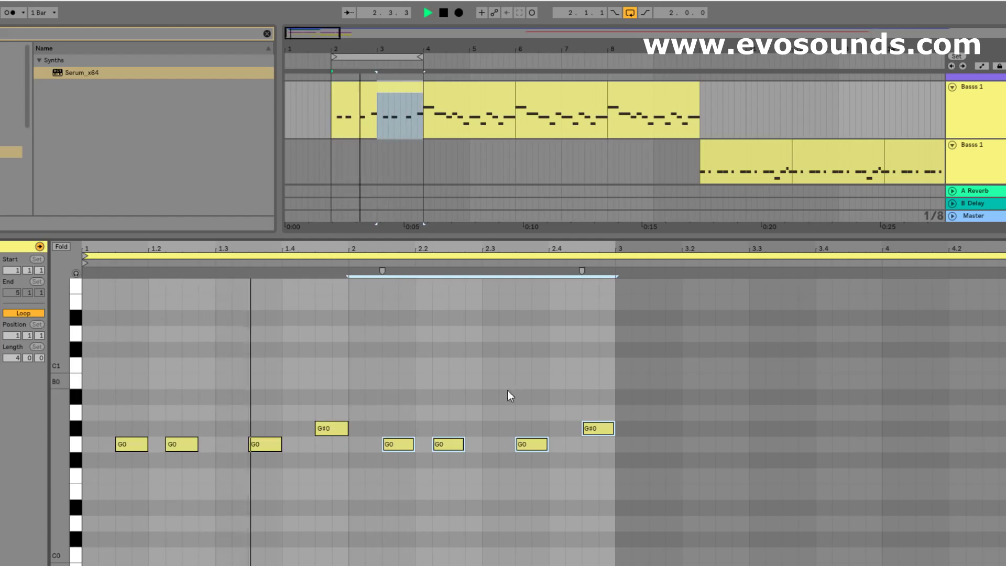